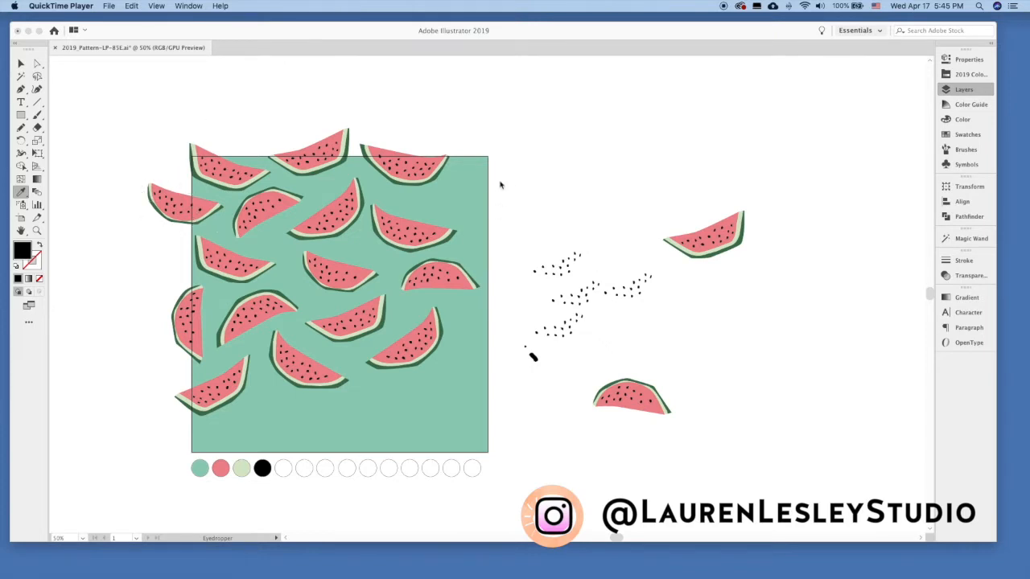
# Duplicate in place the four watermelon slices that cross the artboard's left edge.
pyautogui.click(129, 173)
pyautogui.click(105, 115)
pyautogui.click(21, 64)
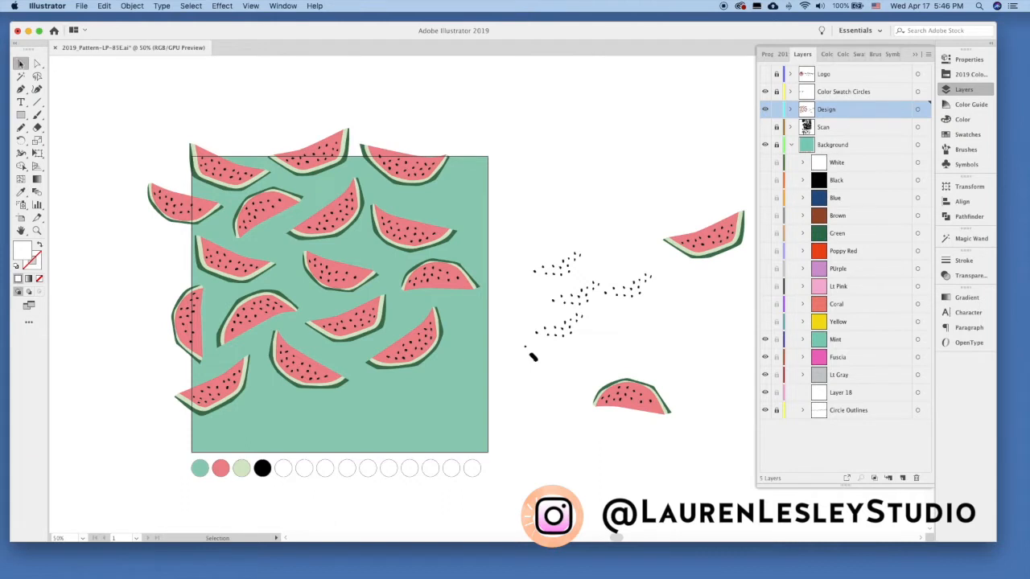
pyautogui.moveTo(136, 173); pyautogui.dragTo(196, 456)
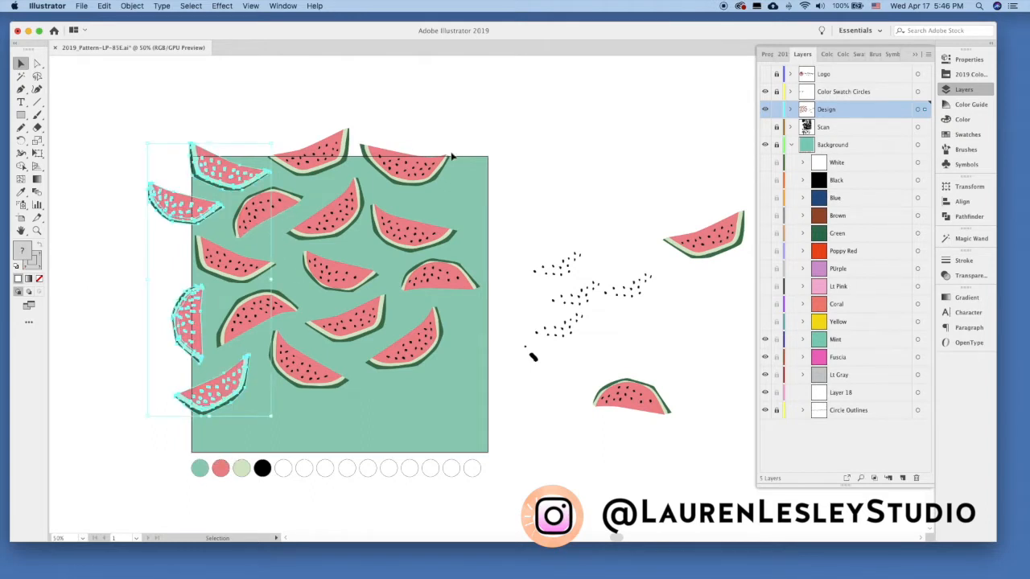
pyautogui.click(104, 7)
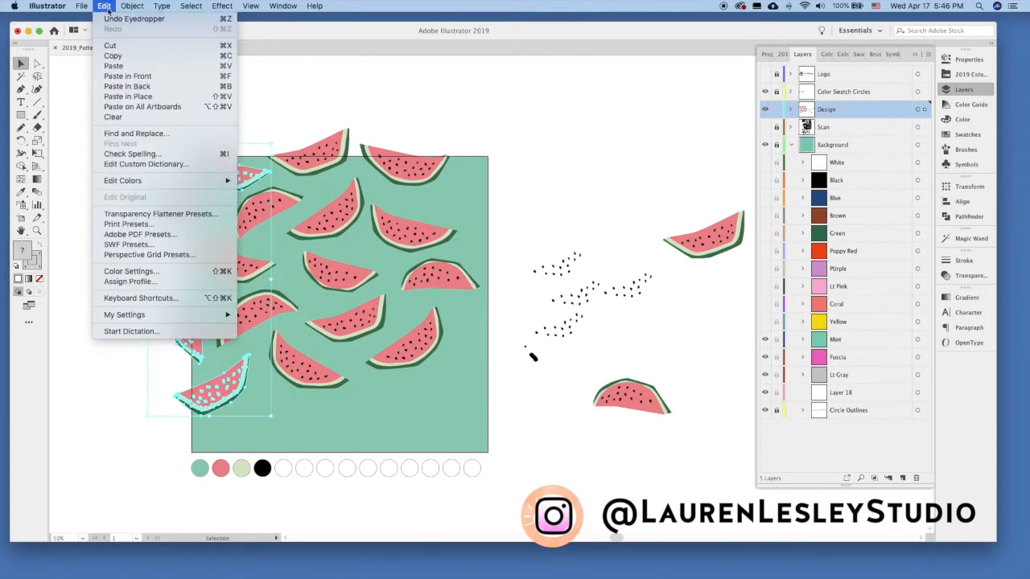
pyautogui.click(122, 57)
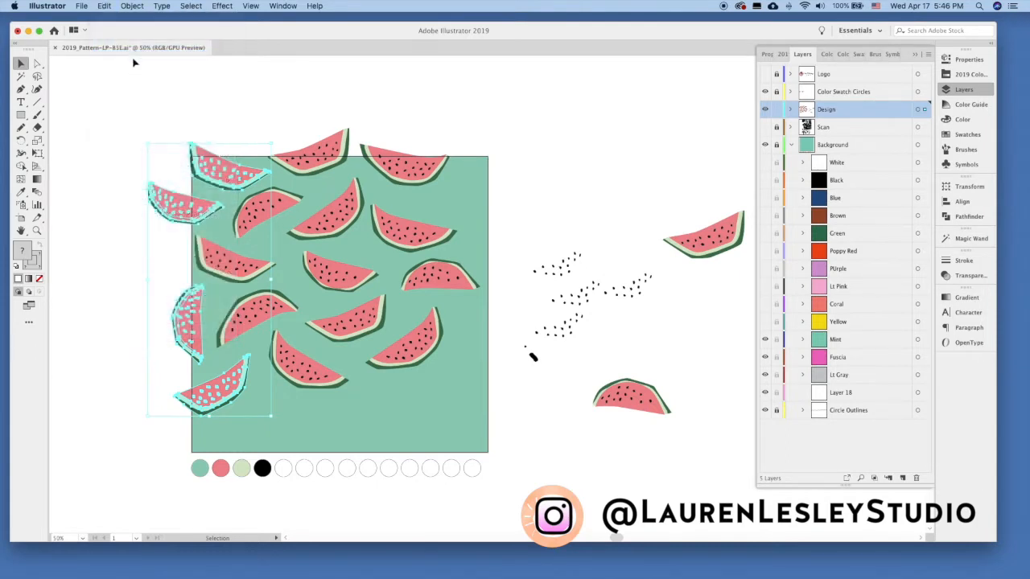
pyautogui.press('a')
pyautogui.press('v')
# Move the duplicated left-edge slices 10 in horizontally and 0 in vertically.
pyautogui.click(132, 5)
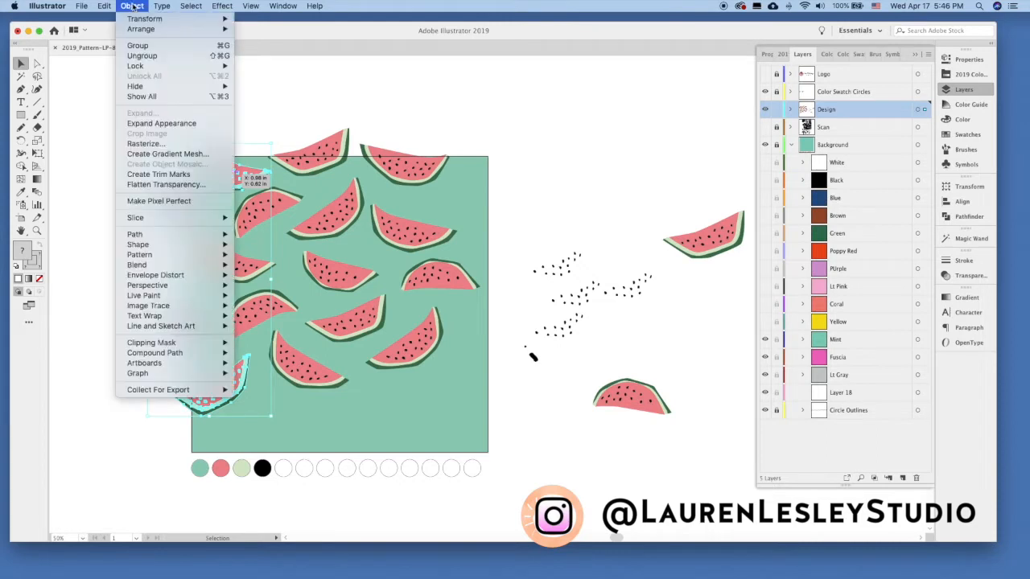
pyautogui.moveTo(145, 19)
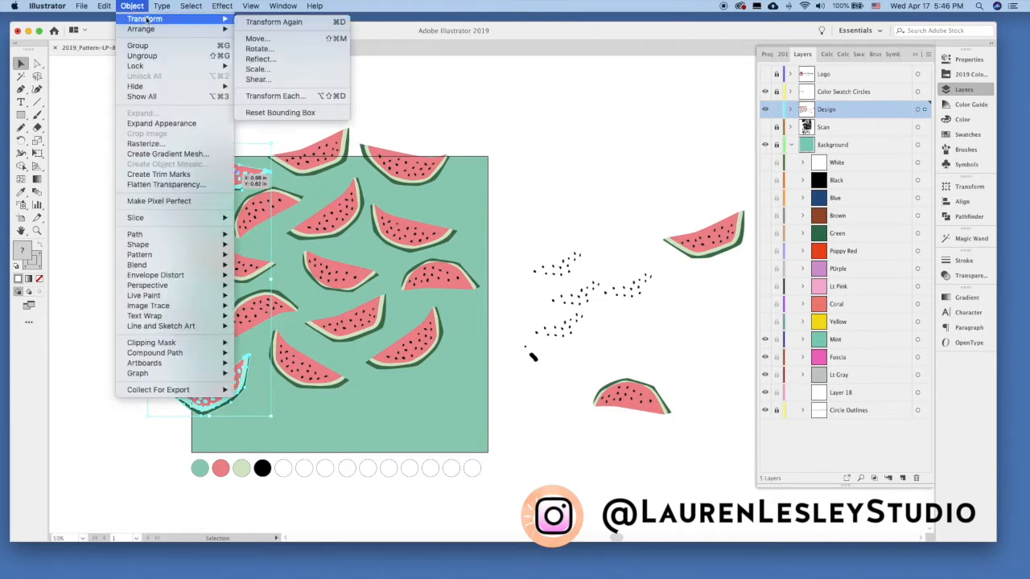
pyautogui.click(271, 39)
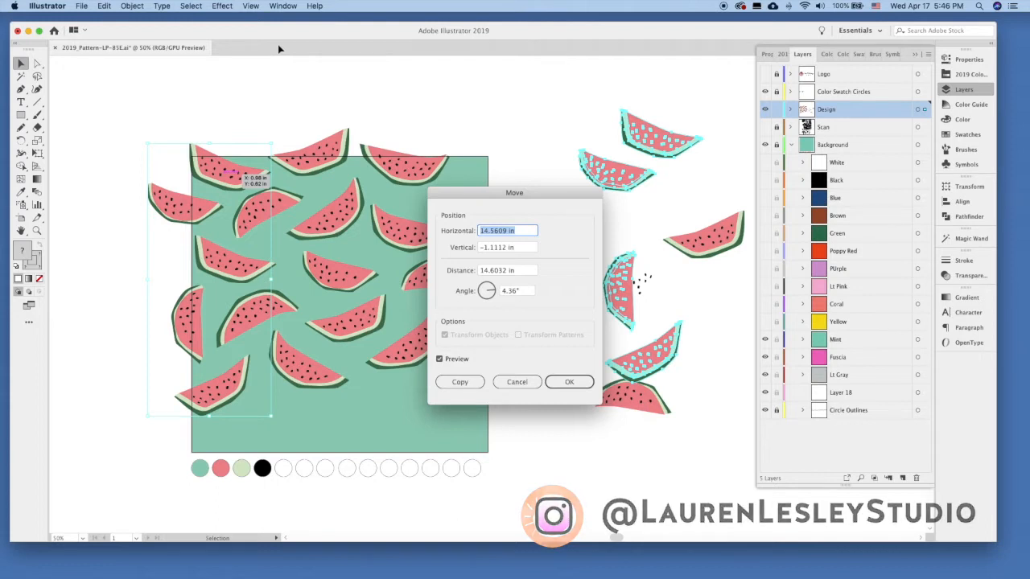
pyautogui.write('10')
pyautogui.press('Tab')
pyautogui.write('0')
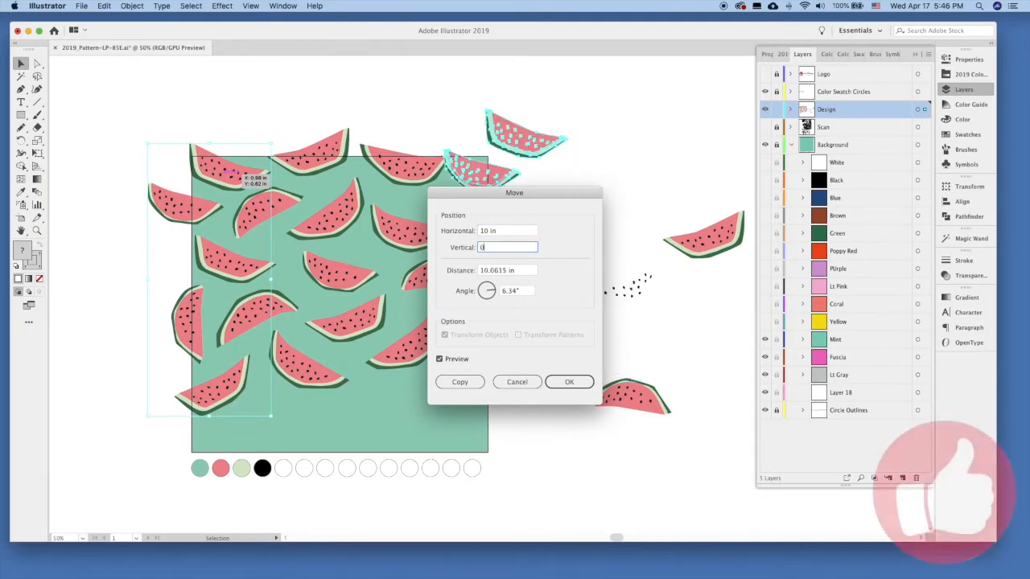
pyautogui.click(569, 383)
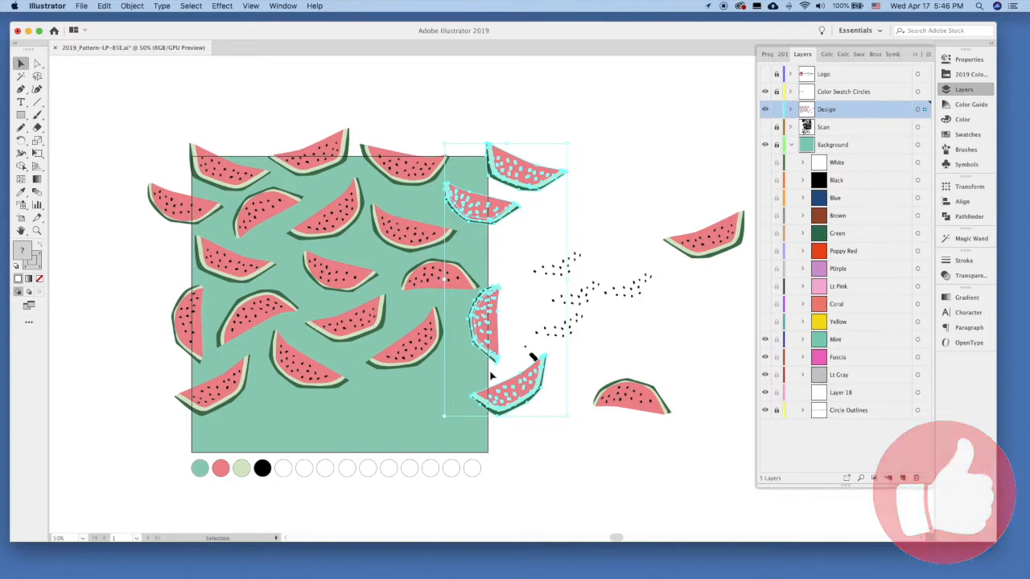
# Group the left-edge and right-edge slices, and duplicate them in place together with the slices crossing the artboard's top edge.
pyautogui.moveTo(109, 106); pyautogui.dragTo(193, 425)
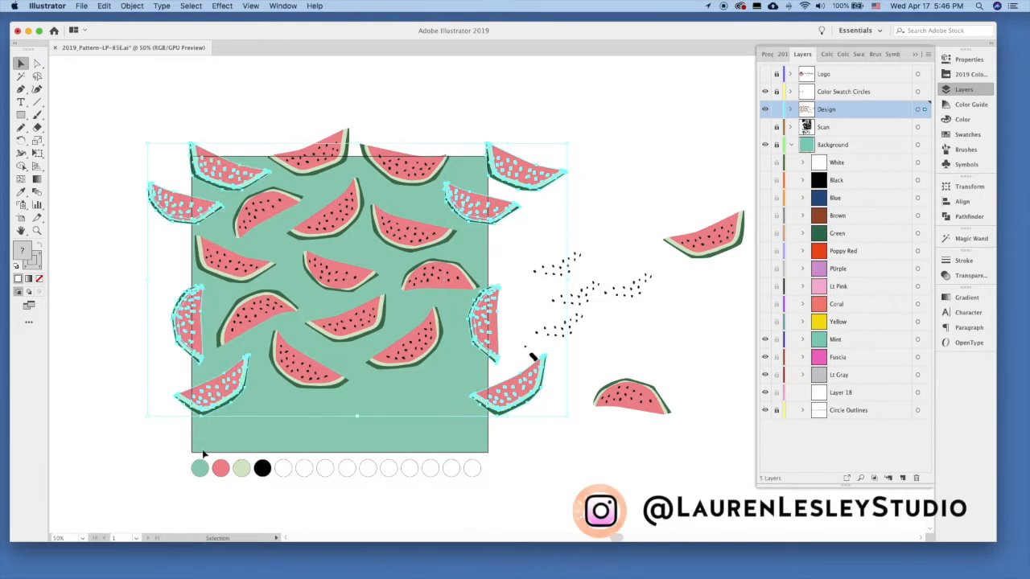
pyautogui.click(615, 178)
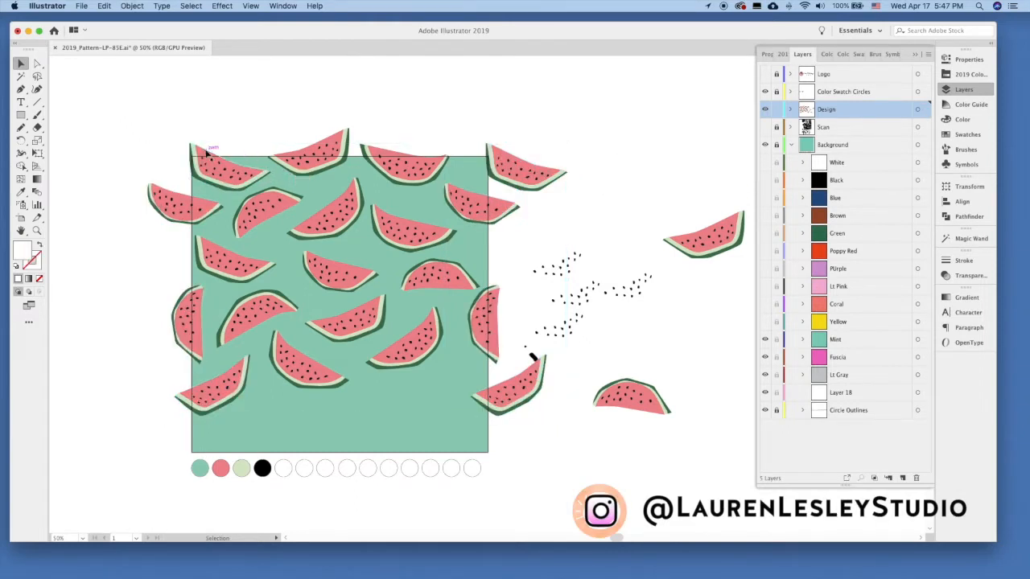
pyautogui.moveTo(141, 118); pyautogui.dragTo(574, 165)
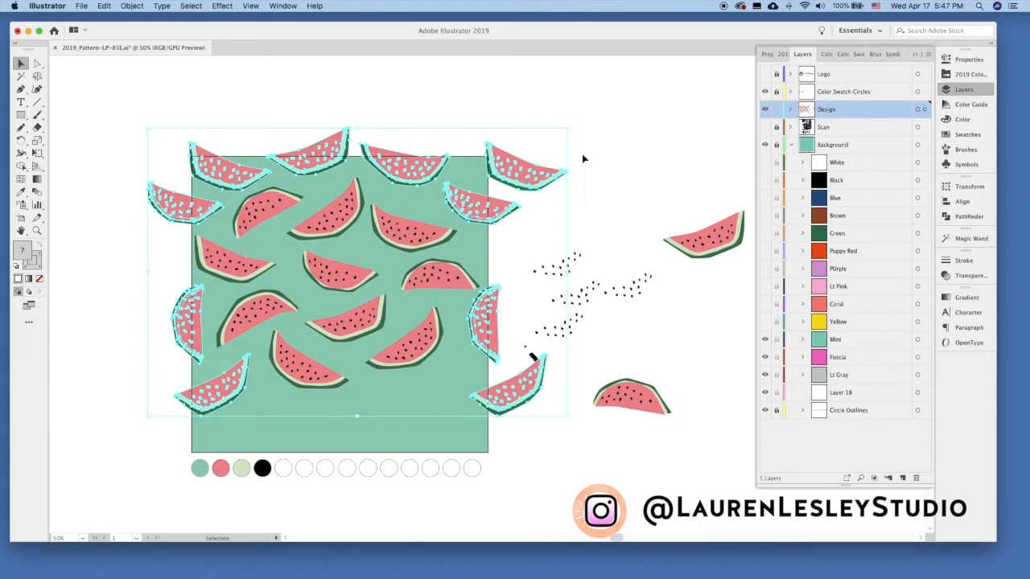
pyautogui.click(107, 6)
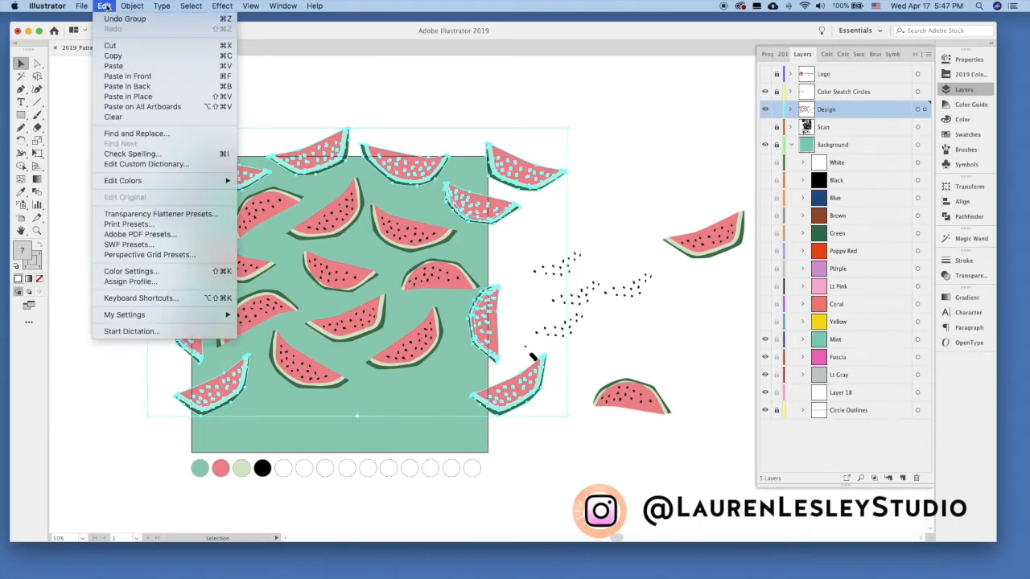
pyautogui.click(125, 56)
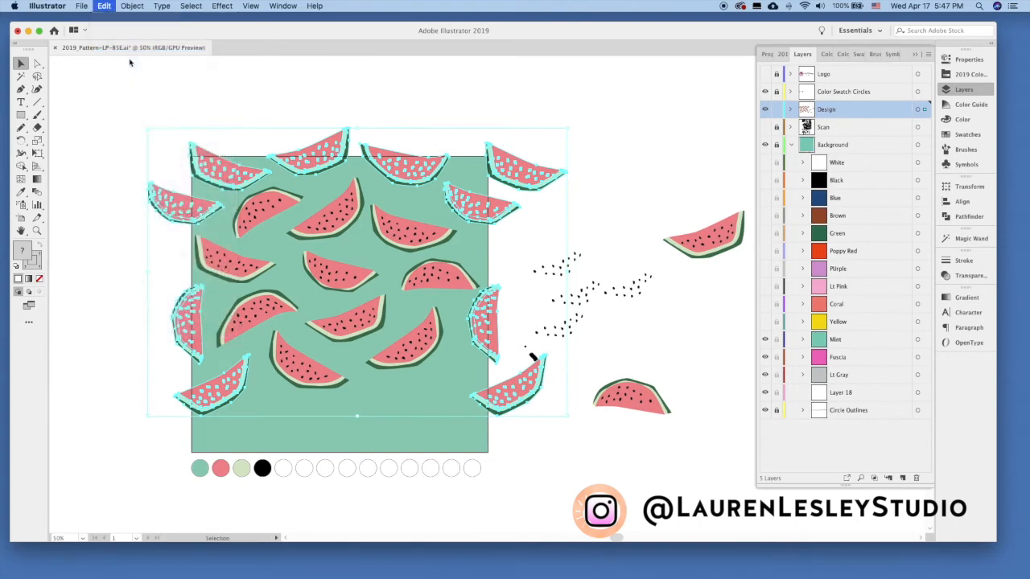
pyautogui.click(108, 7)
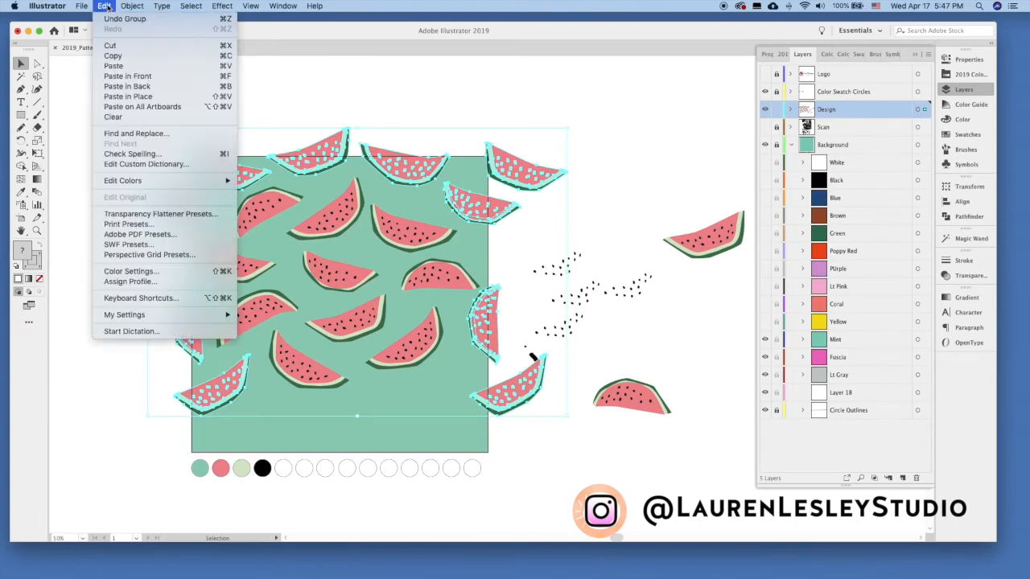
pyautogui.click(171, 95)
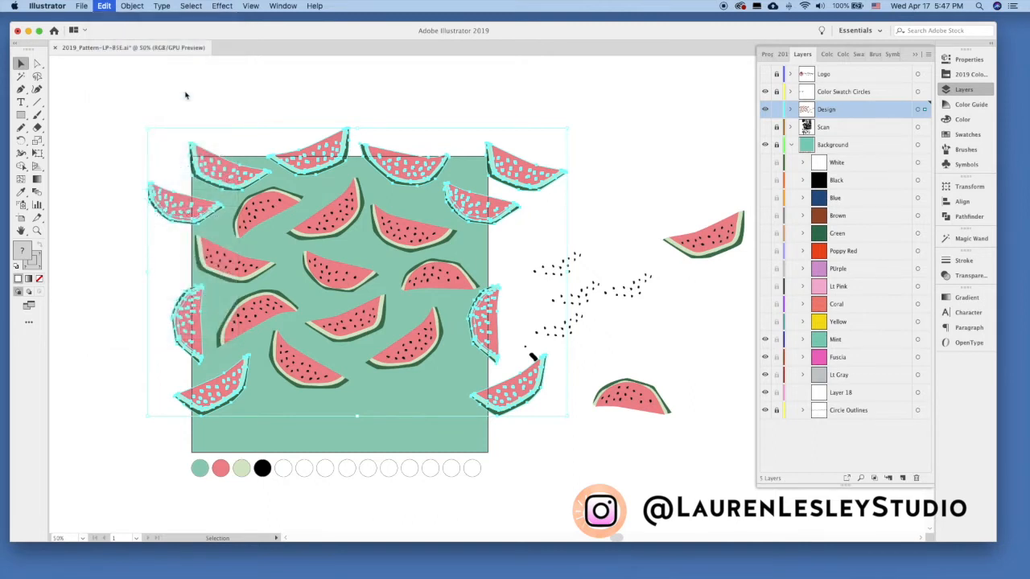
pyautogui.click(127, 8)
pyautogui.moveTo(138, 18)
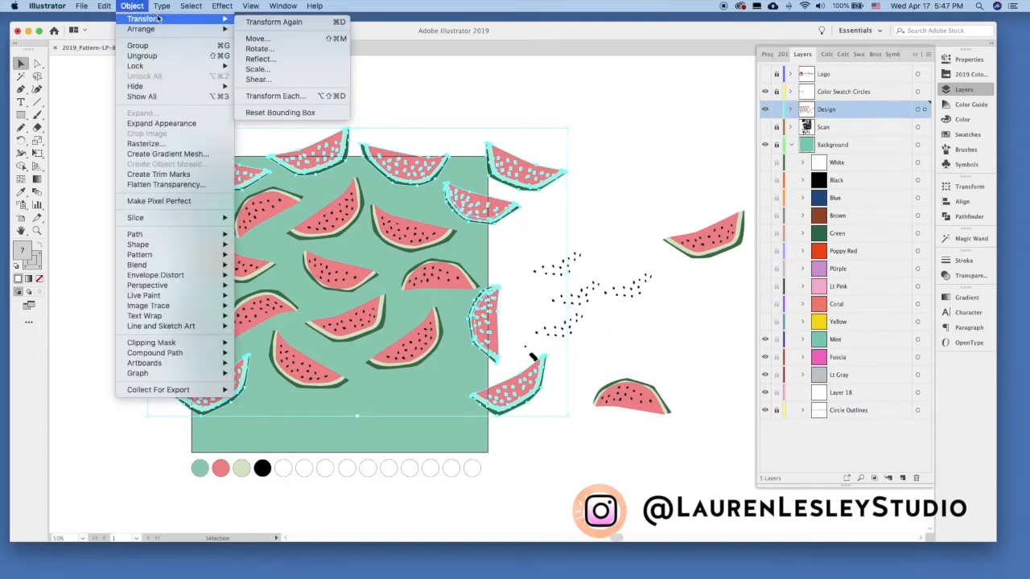
pyautogui.click(282, 50)
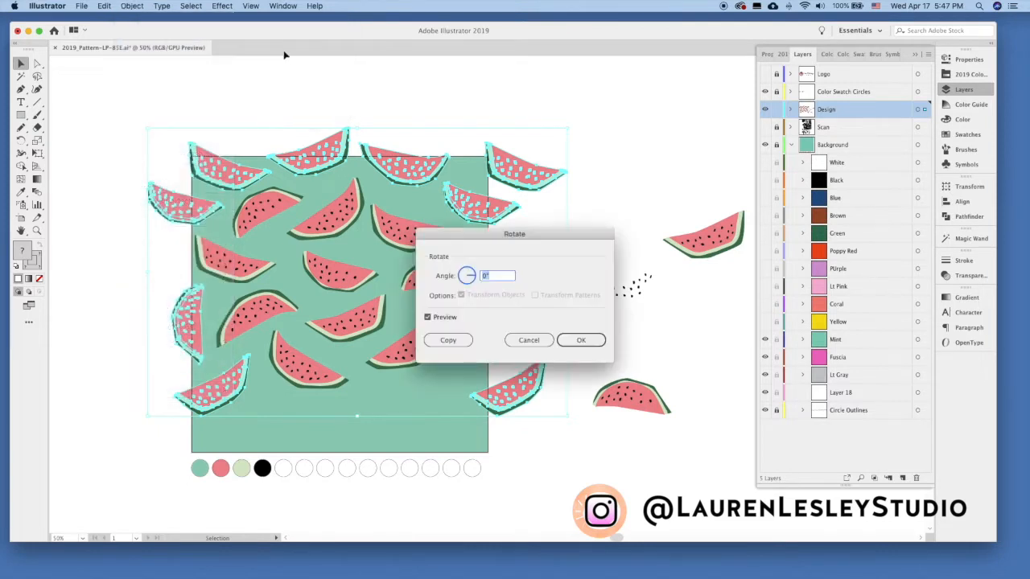
pyautogui.click(529, 338)
# Offset the copy of the selected edge slices by 0 in horizontally and 10 in vertically, and clear the selection.
pyautogui.click(127, 6)
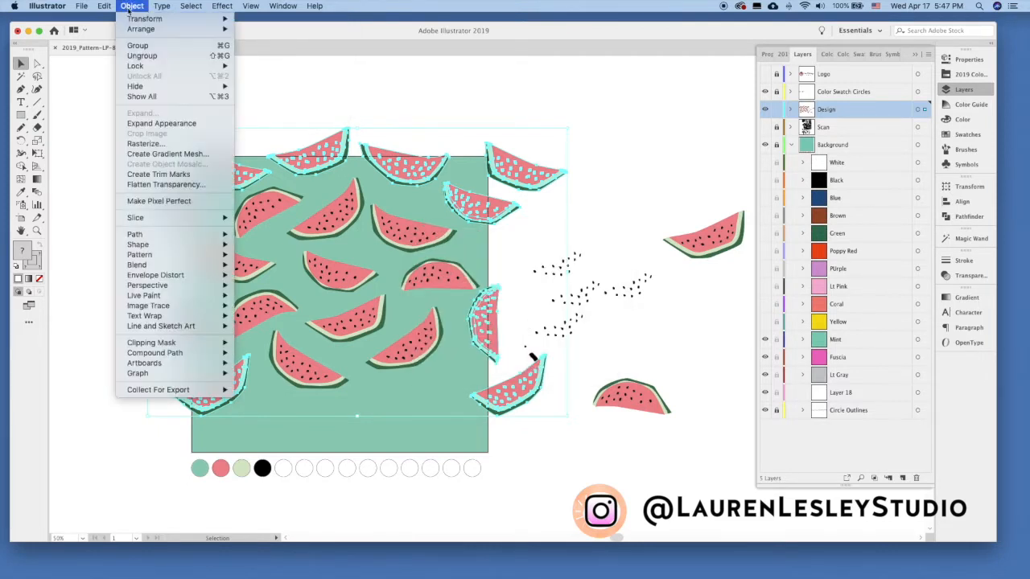
pyautogui.moveTo(138, 18)
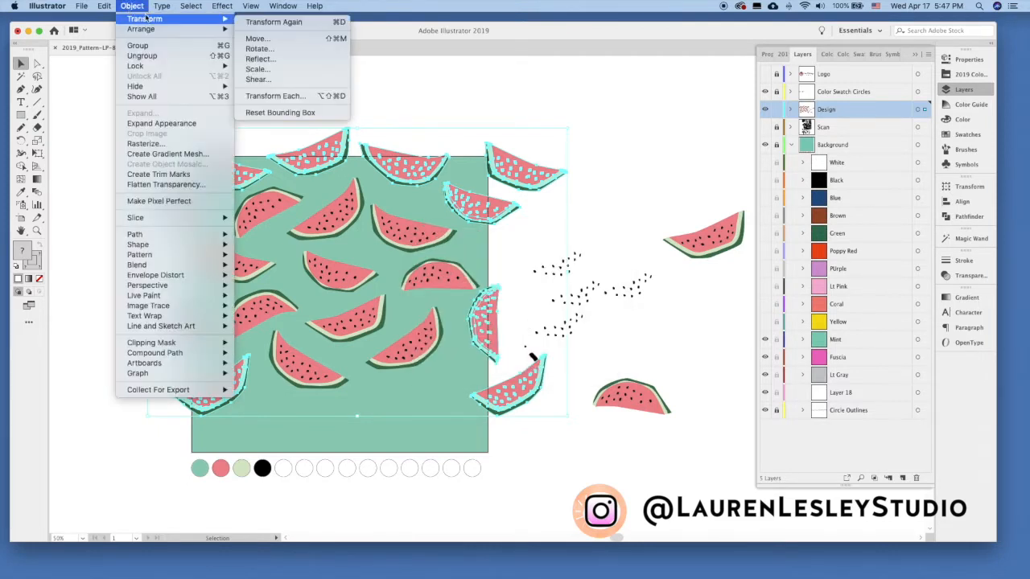
pyautogui.click(273, 40)
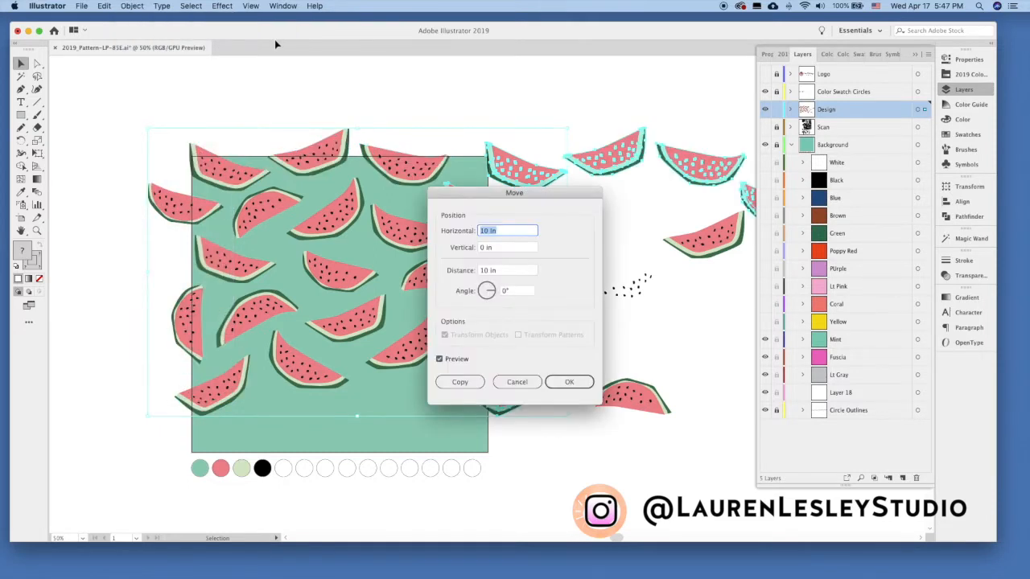
pyautogui.write('0')
pyautogui.press('Tab')
pyautogui.write('10')
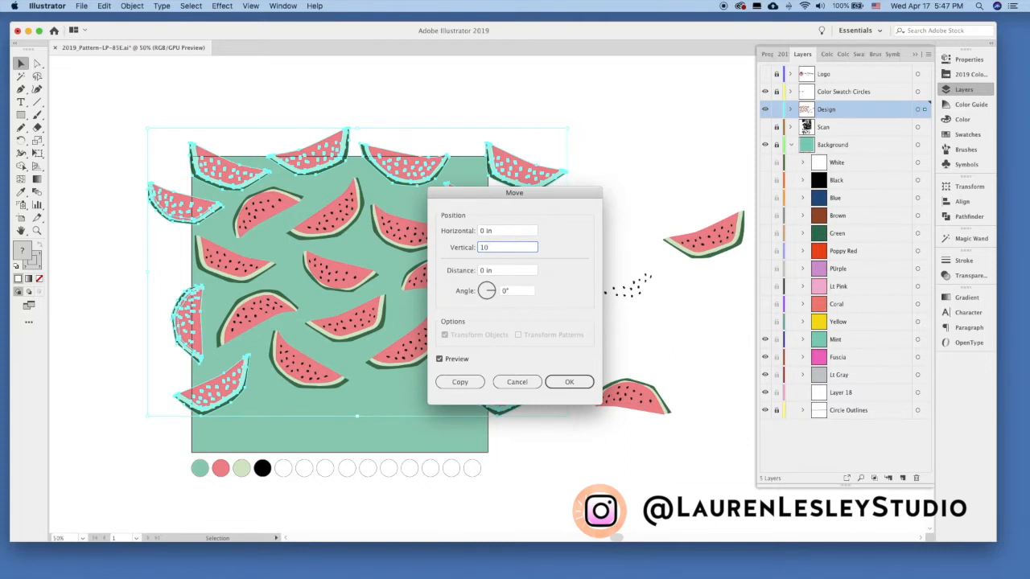
pyautogui.click(519, 271)
pyautogui.click(449, 384)
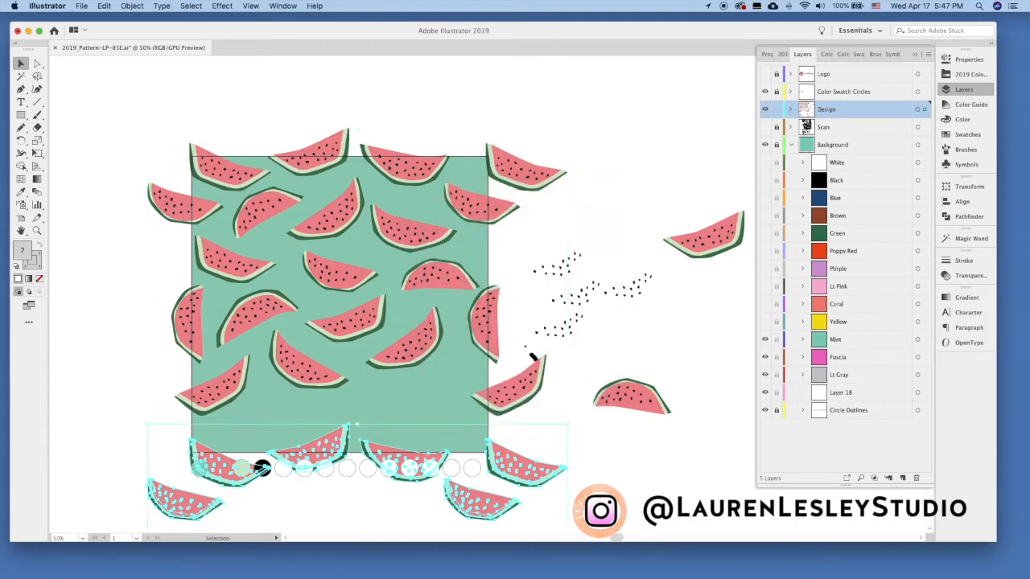
pyautogui.press('super+shift+a')
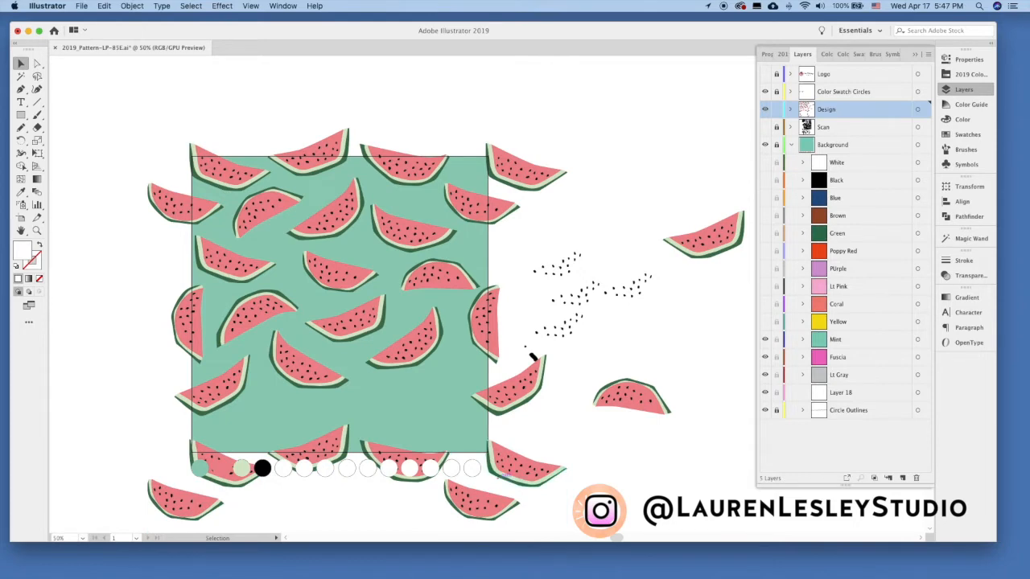
# Separate the two copied slices lying entirely below the artboard from their group and move them to the blank area right of the pattern.
pyautogui.moveTo(192, 499); pyautogui.dragTo(199, 503)
pyautogui.press('super+z')
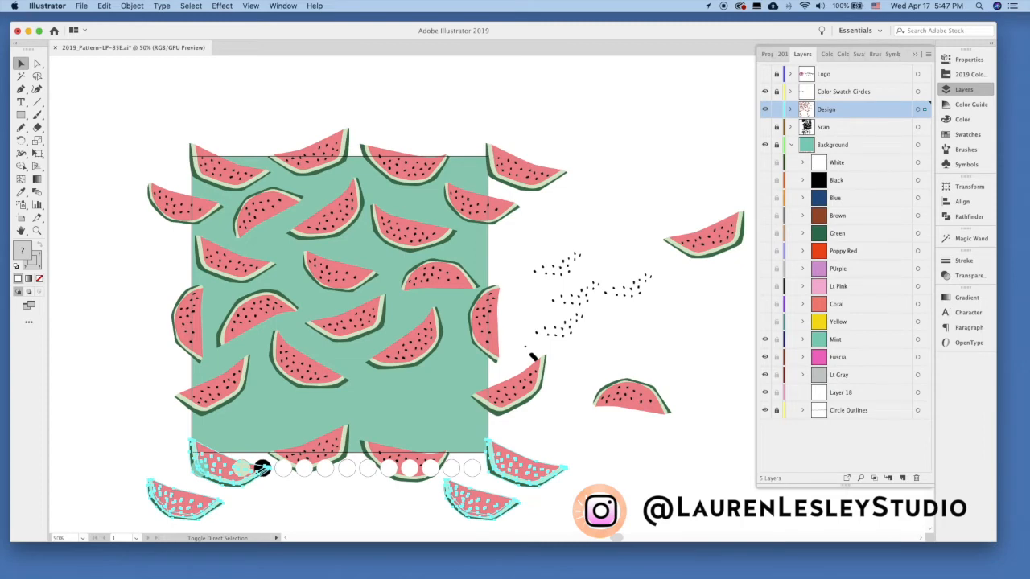
pyautogui.click(233, 513)
pyautogui.moveTo(201, 501); pyautogui.dragTo(197, 501)
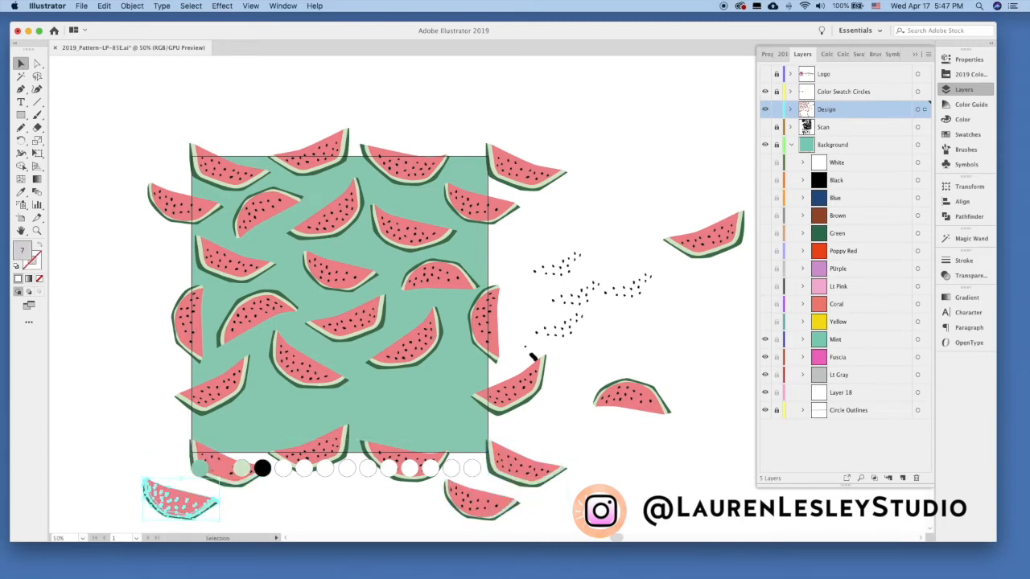
pyautogui.click(481, 502)
pyautogui.moveTo(481, 501); pyautogui.dragTo(693, 318)
pyautogui.moveTo(192, 493); pyautogui.dragTo(669, 167)
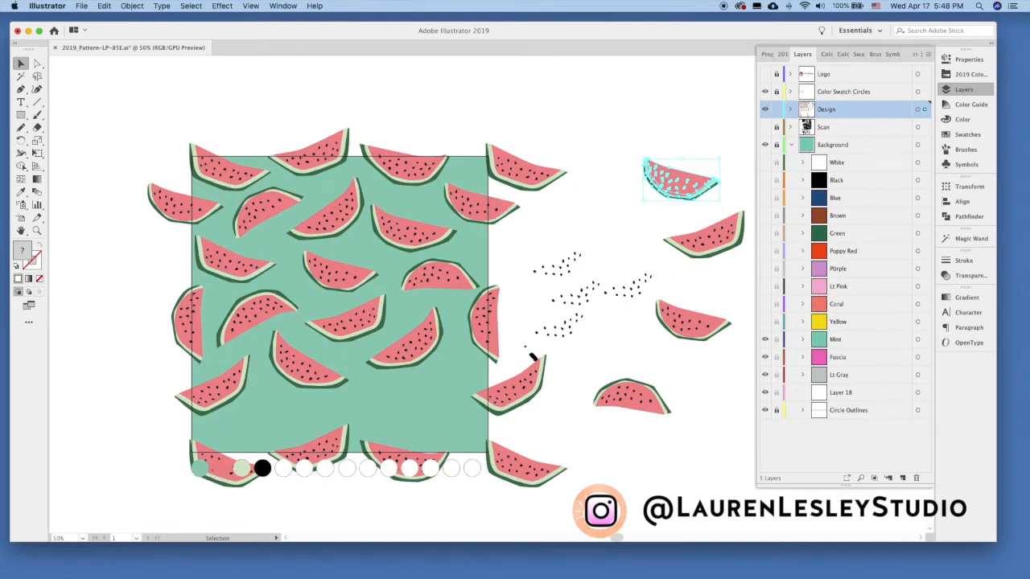
# Nudge the arched slice near the artboard's right edge inward, and lock all the slices along the artboard's edges.
pyautogui.moveTo(448, 275); pyautogui.dragTo(437, 284)
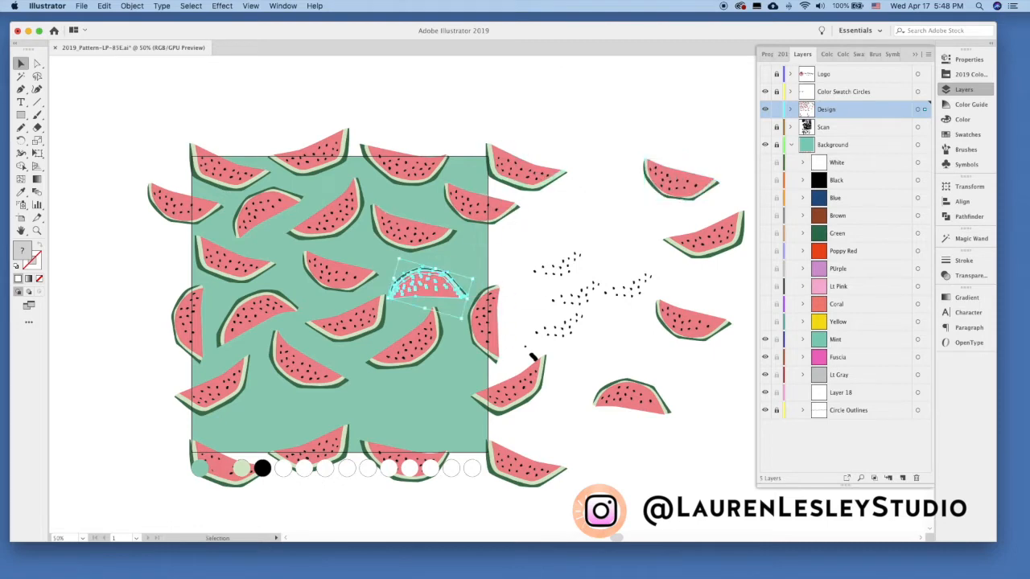
pyautogui.click(533, 358)
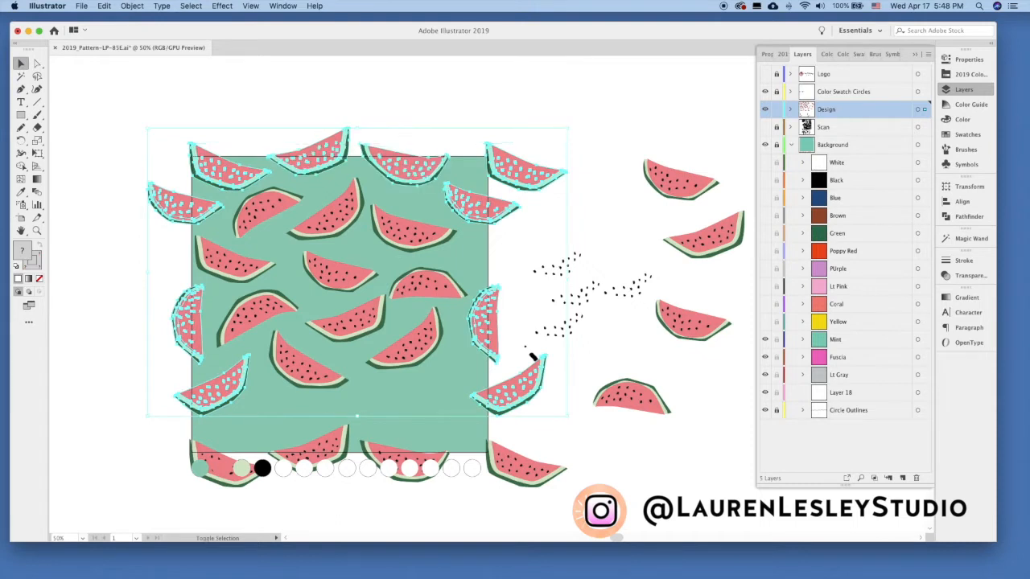
pyautogui.keyDown('shift'); pyautogui.click(523, 467); pyautogui.keyUp('shift')
pyautogui.keyDown('shift'); pyautogui.click(404, 462); pyautogui.keyUp('shift')
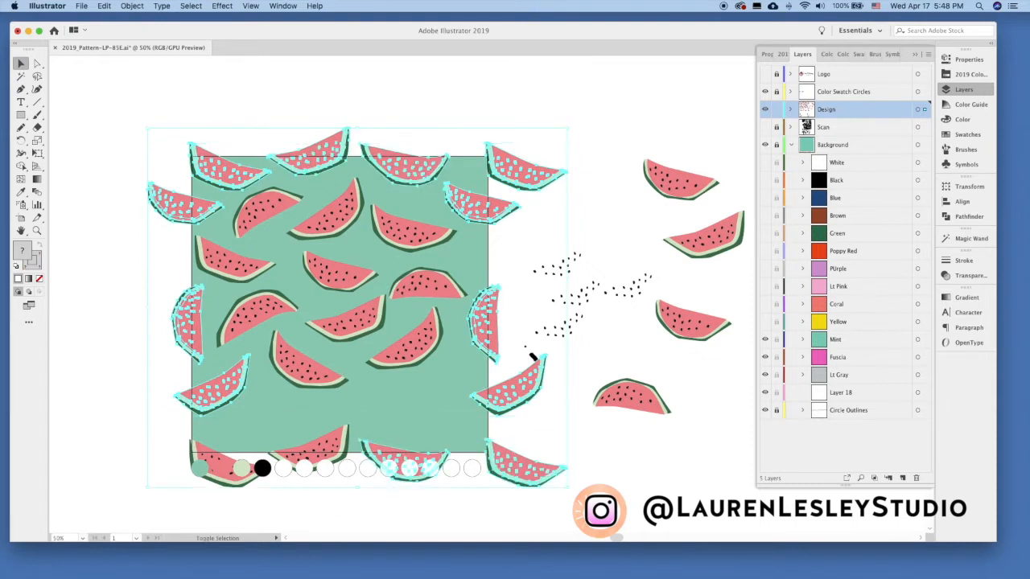
pyautogui.keyDown('shift'); pyautogui.click(316, 452); pyautogui.keyUp('shift')
pyautogui.keyDown('shift'); pyautogui.click(234, 462); pyautogui.keyUp('shift')
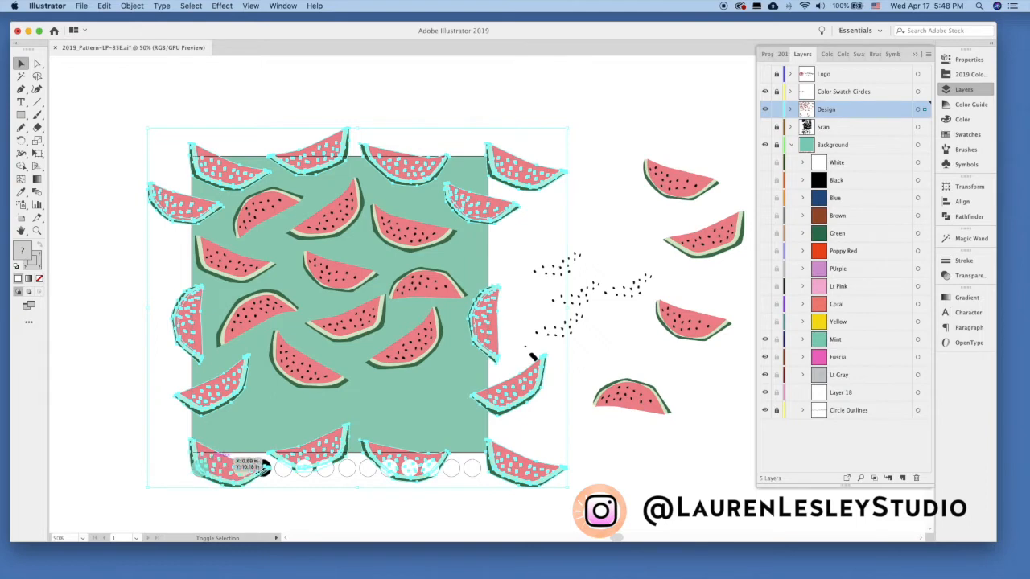
pyautogui.click(132, 6)
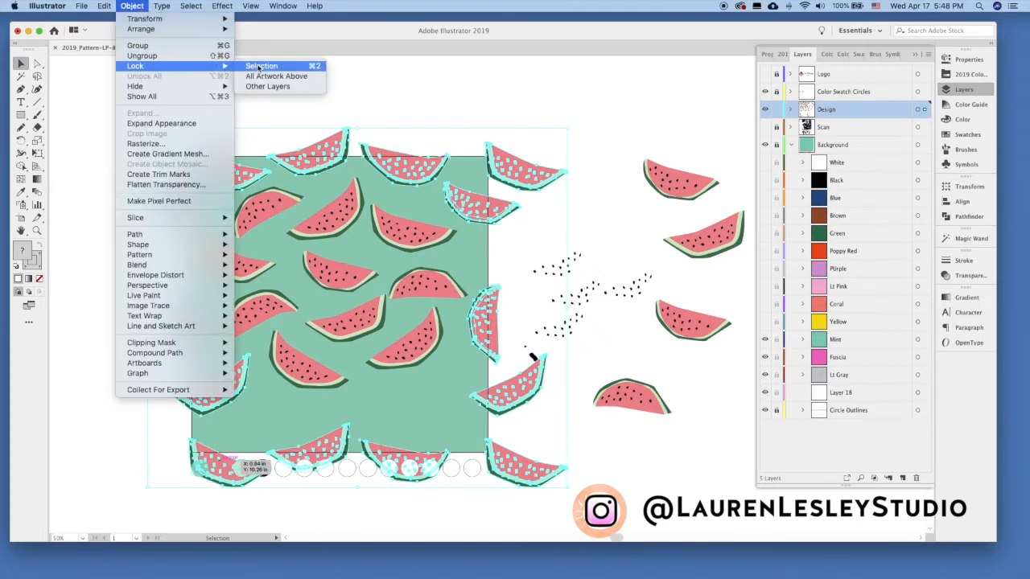
pyautogui.click(263, 69)
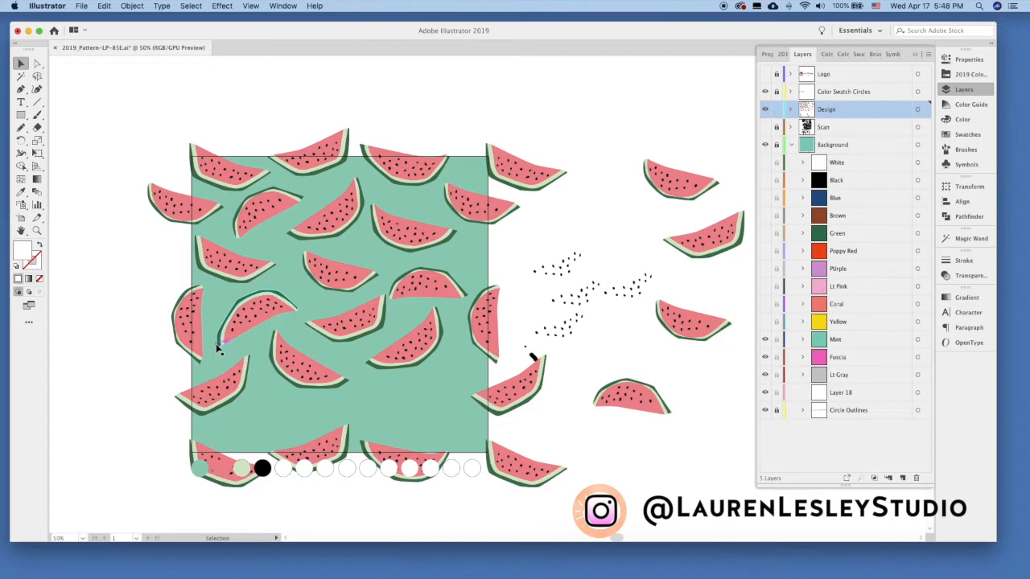
# Rotate the arched slice near the artboard's right edge counterclockwise, then move the spare arched slice into the gap at the lower right and tilt it.
pyautogui.click(451, 286)
pyautogui.moveTo(478, 275); pyautogui.dragTo(455, 272)
pyautogui.moveTo(650, 412); pyautogui.dragTo(444, 428)
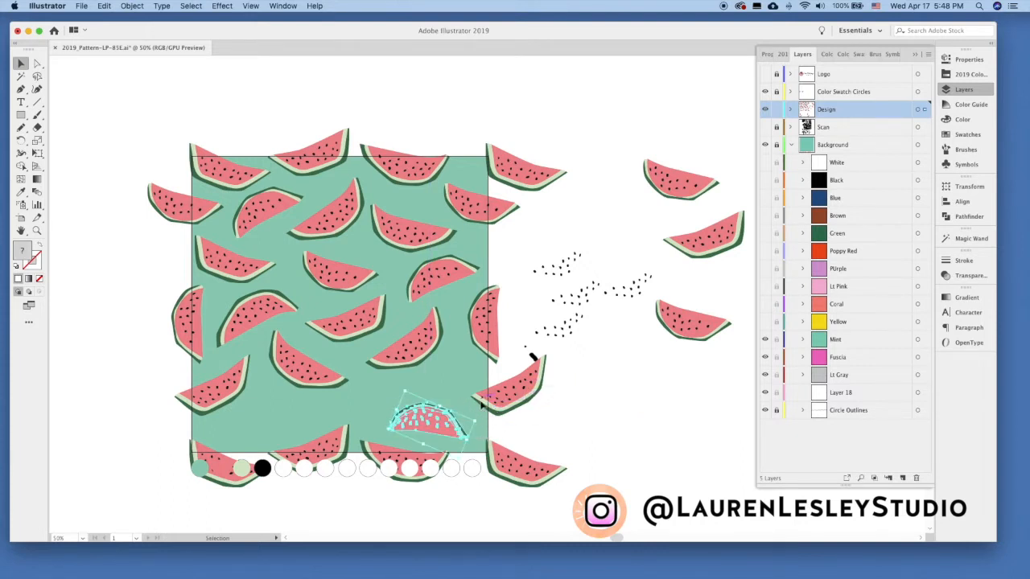
pyautogui.moveTo(483, 418); pyautogui.dragTo(447, 419)
# Fill the remaining gaps along the artboard's lower part with two more spare slices, rotating and shifting the slices there to fit.
pyautogui.moveTo(684, 328); pyautogui.dragTo(272, 420)
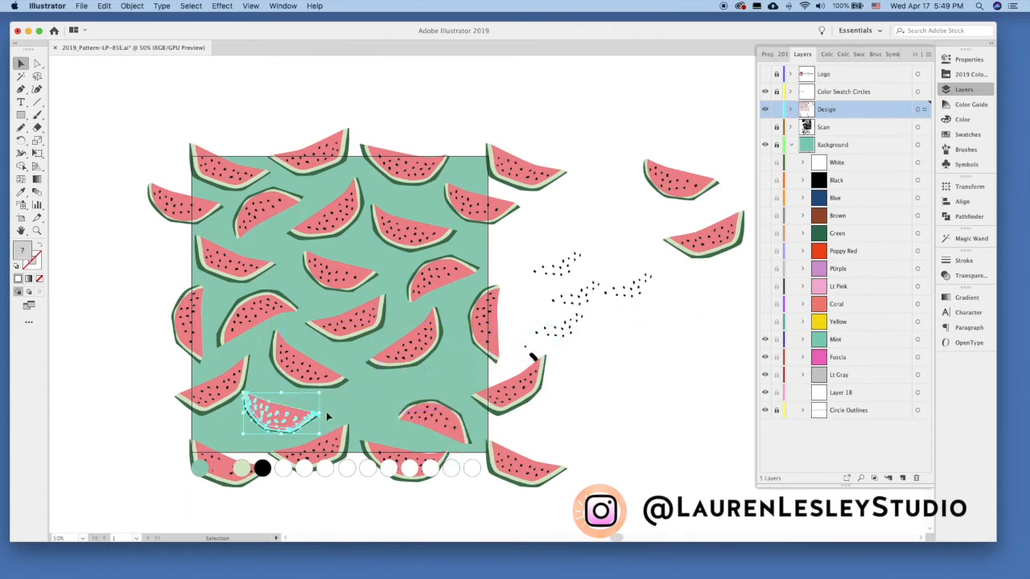
pyautogui.moveTo(325, 416); pyautogui.dragTo(334, 415)
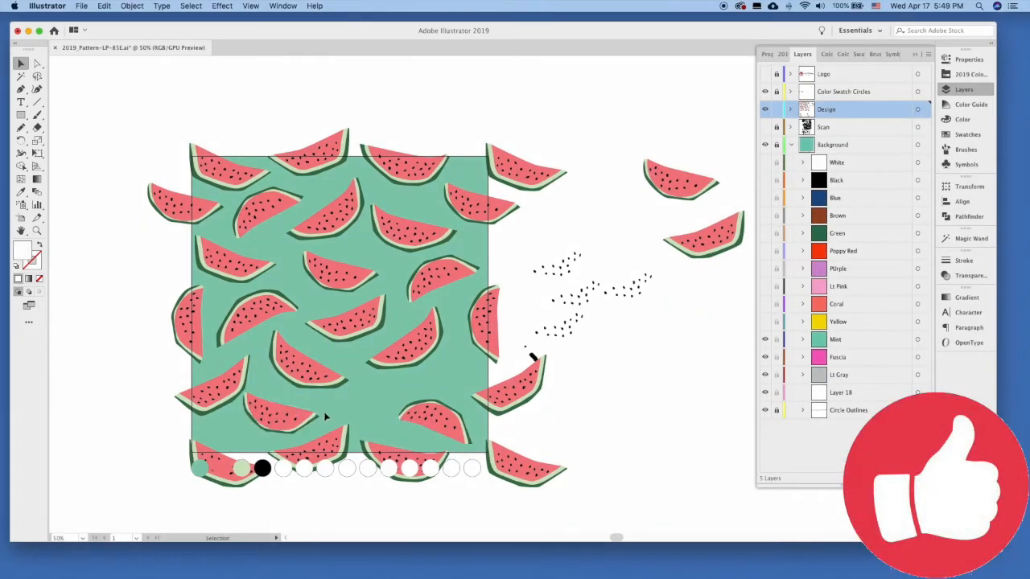
pyautogui.moveTo(265, 423); pyautogui.dragTo(471, 447)
pyautogui.click(459, 418)
pyautogui.click(382, 412)
pyautogui.moveTo(420, 387); pyautogui.dragTo(447, 402)
pyautogui.click(449, 408)
pyautogui.click(613, 418)
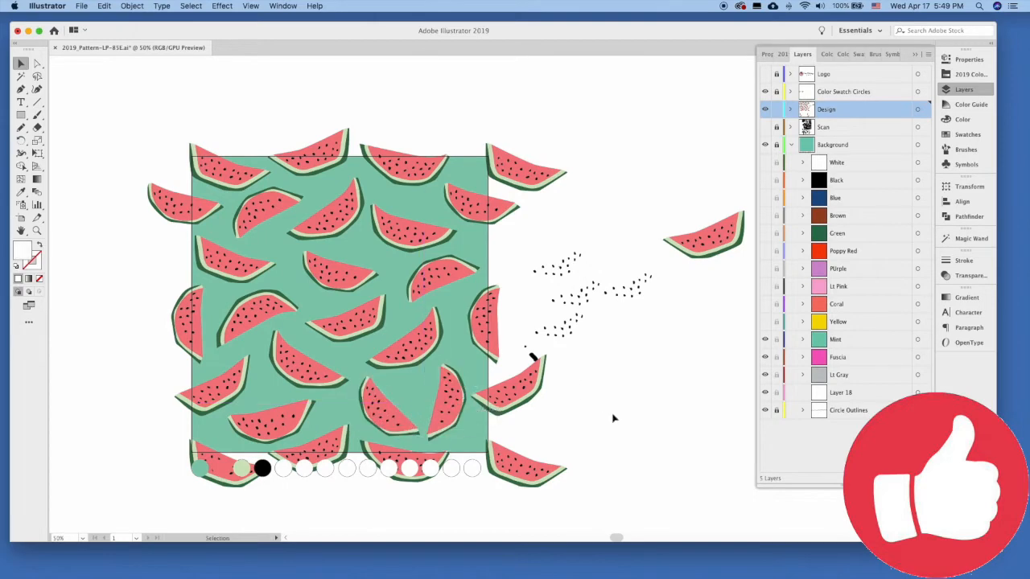
# Cut the loose black seeds beside the artboard and paste them in place on a new layer.
pyautogui.moveTo(574, 328); pyautogui.dragTo(590, 353)
pyautogui.moveTo(653, 344); pyautogui.dragTo(654, 346)
pyautogui.press('super+x')
pyautogui.moveTo(520, 364); pyautogui.dragTo(405, 363)
pyautogui.press('Delete')
pyautogui.click(910, 478)
pyautogui.press('super+f')
pyautogui.click(609, 387)
# Move and rotate loose seed clusters into the gaps between the slices near the artboard's right edge.
pyautogui.press('super+equal')
pyautogui.hscroll(-4, 596, 355)
pyautogui.moveTo(438, 345); pyautogui.dragTo(381, 211)
pyautogui.moveTo(381, 210); pyautogui.dragTo(493, 265)
pyautogui.moveTo(483, 301); pyautogui.dragTo(459, 279)
pyautogui.moveTo(497, 264); pyautogui.dragTo(517, 285)
pyautogui.moveTo(469, 310); pyautogui.dragTo(310, 338)
pyautogui.moveTo(357, 312); pyautogui.dragTo(319, 324)
pyautogui.moveTo(470, 310); pyautogui.dragTo(460, 184)
pyautogui.moveTo(515, 156); pyautogui.dragTo(520, 173)
pyautogui.click(547, 182)
pyautogui.press('super+equal')
pyautogui.press('super+equal')
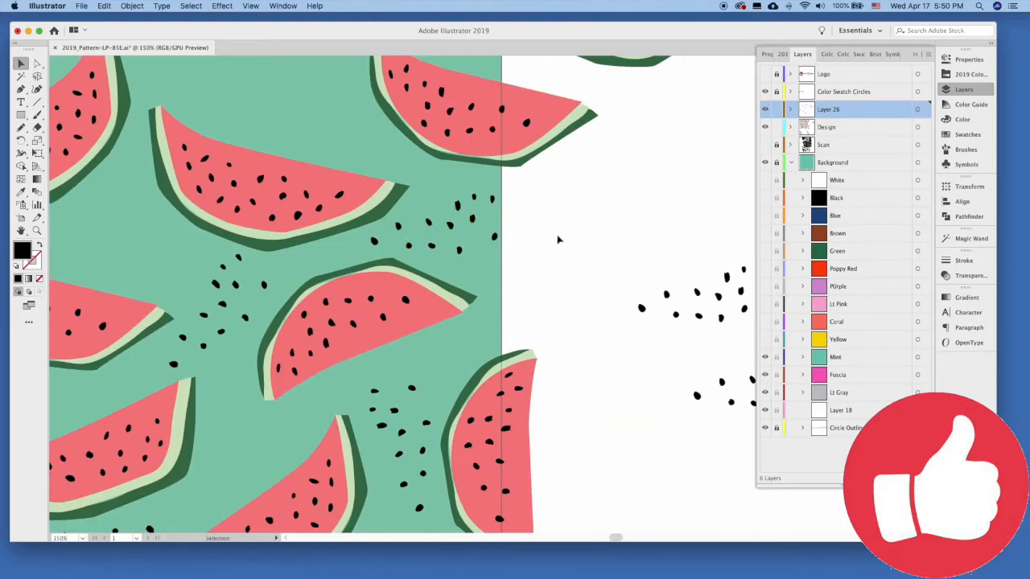
# Delete the stray seeds from the loose clusters beside the artboard.
pyautogui.press('super+minus')
pyautogui.press('super+minus')
pyautogui.press('super+minus')
pyautogui.click(579, 297)
pyautogui.press('Delete')
pyautogui.click(579, 281)
pyautogui.press('super+equal')
pyautogui.press('super+equal')
pyautogui.press('super+equal')
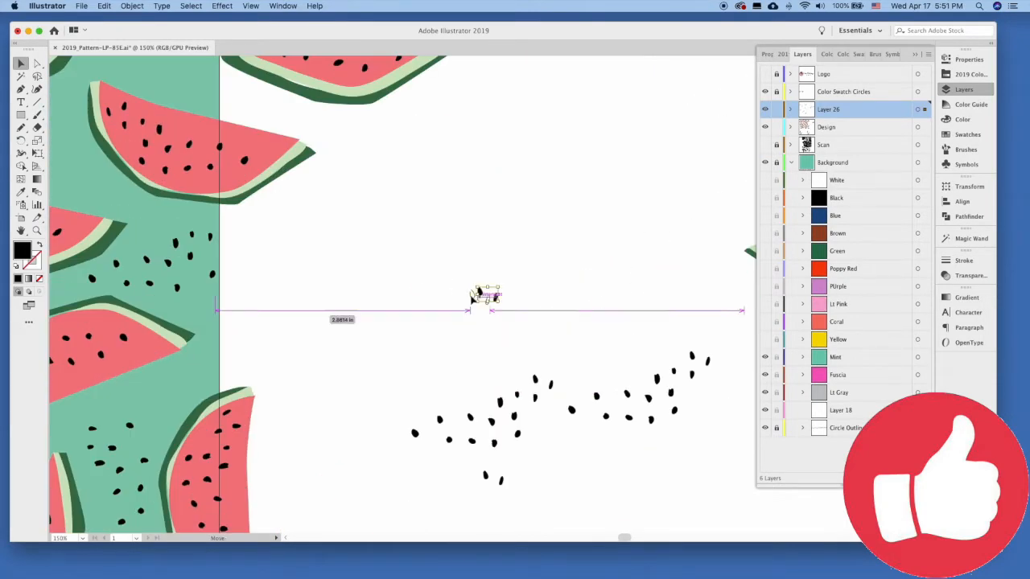
pyautogui.press('Delete')
# Adjust the position of the single seed just below the arched slice near the artboard's right edge.
pyautogui.press('super+minus')
pyautogui.press('super+minus')
pyautogui.press('super+equal')
pyautogui.press('super+equal')
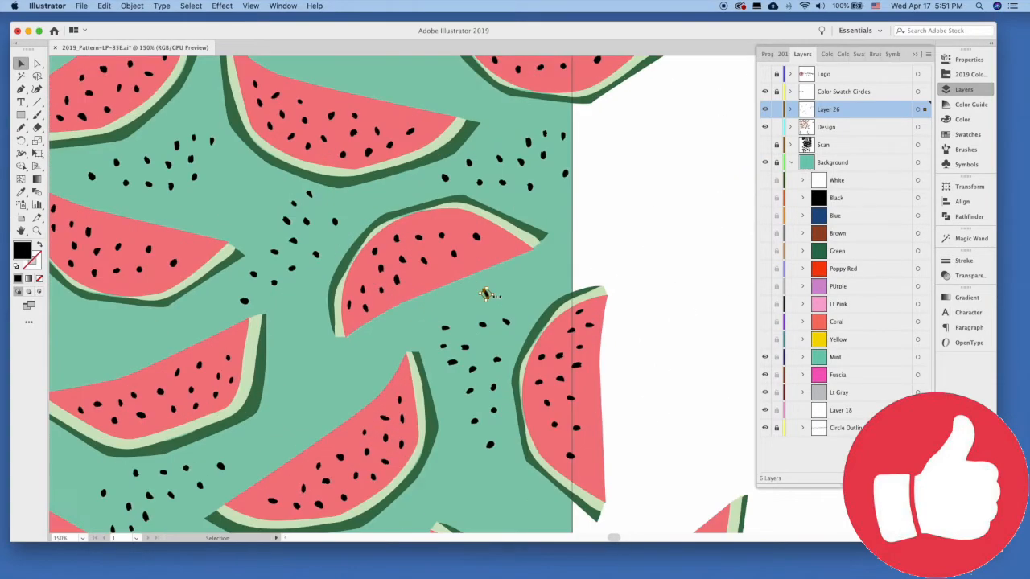
pyautogui.press('super+equal')
pyautogui.press('super+equal')
pyautogui.moveTo(493, 286); pyautogui.dragTo(491, 300)
# Place the loose seed clusters from beside the artboard into open gaps between slices across the middle and lower artboard.
pyautogui.press('super+minus')
pyautogui.press('super+minus')
pyautogui.press('super+minus')
pyautogui.press('super+minus')
pyautogui.press('super+minus')
pyautogui.moveTo(618, 317); pyautogui.dragTo(428, 206)
pyautogui.moveTo(621, 275); pyautogui.dragTo(655, 308)
pyautogui.moveTo(641, 296); pyautogui.dragTo(299, 393)
pyautogui.moveTo(643, 267); pyautogui.dragTo(692, 324)
pyautogui.moveTo(672, 290); pyautogui.dragTo(358, 308)
pyautogui.moveTo(642, 270); pyautogui.dragTo(692, 321)
pyautogui.moveTo(666, 291); pyautogui.dragTo(370, 411)
pyautogui.moveTo(642, 269); pyautogui.dragTo(692, 322)
pyautogui.moveTo(666, 291); pyautogui.dragTo(309, 247)
# Paste additional seed clusters and position them in the remaining gaps between the slices.
pyautogui.click(617, 293)
pyautogui.press('super+v')
pyautogui.moveTo(504, 291)
pyautogui.mouseDown()
pyautogui.moveTo(265, 429)
pyautogui.moveTo(274, 352)
pyautogui.moveTo(365, 190)
pyautogui.mouseUp()
pyautogui.click(648, 335)
pyautogui.press('super+v')
pyautogui.click(641, 333)
pyautogui.press('super+v')
pyautogui.click(638, 255)
pyautogui.press('super+v')
pyautogui.moveTo(489, 295); pyautogui.dragTo(266, 234)
pyautogui.hotkey('shift', 'e')
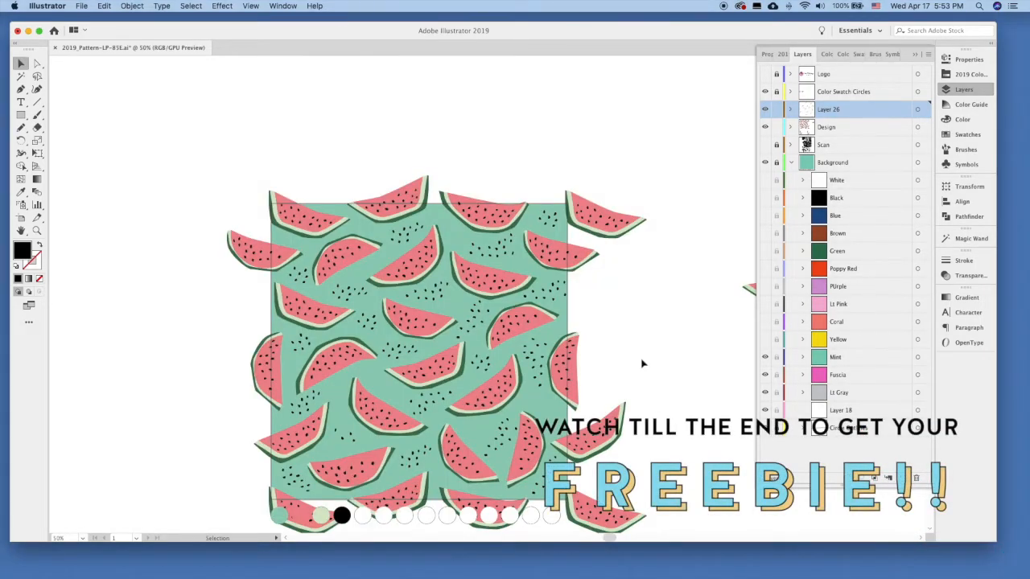
# Merge the seed layer, Layer 26, with the Design layer.
pyautogui.press('super+minus')
pyautogui.moveTo(641, 323); pyautogui.dragTo(545, 328)
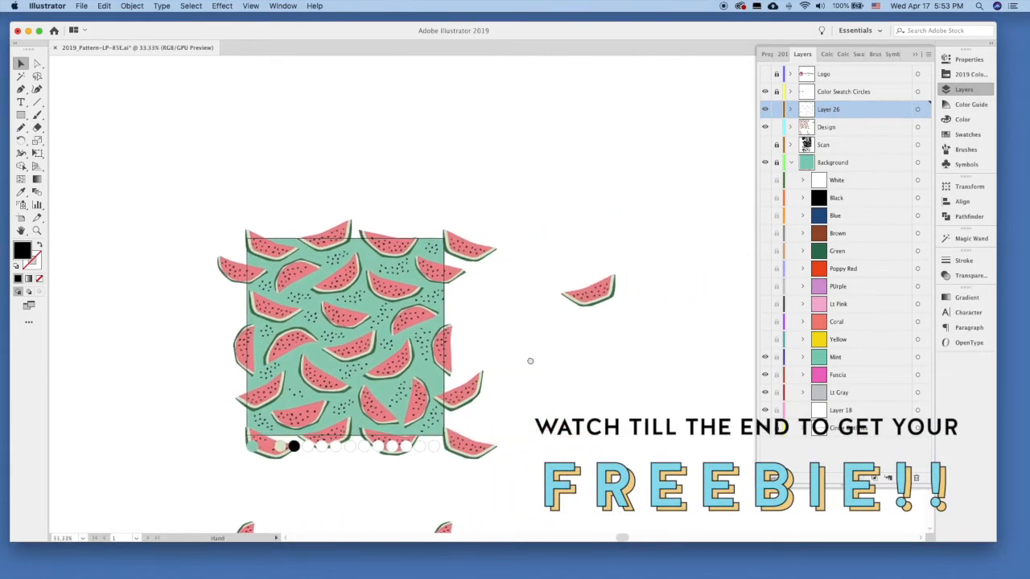
pyautogui.keyDown('super'); pyautogui.click(847, 127); pyautogui.keyUp('super')
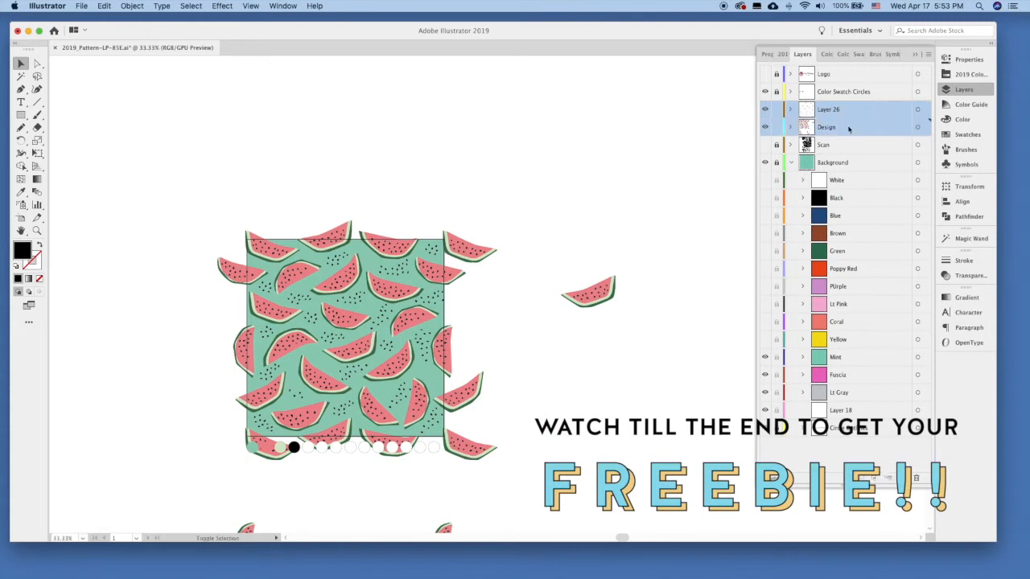
pyautogui.click(928, 54)
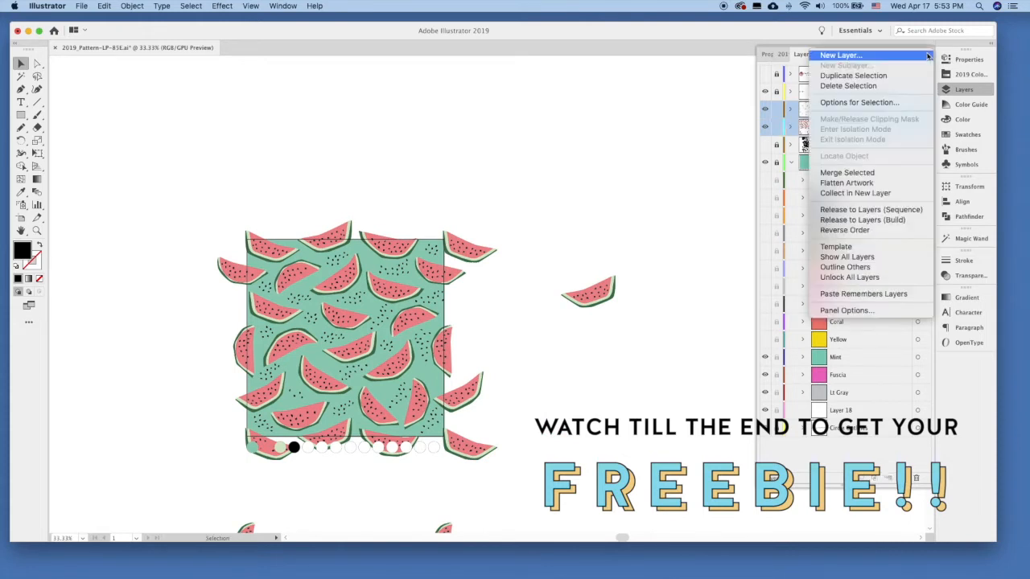
pyautogui.click(871, 173)
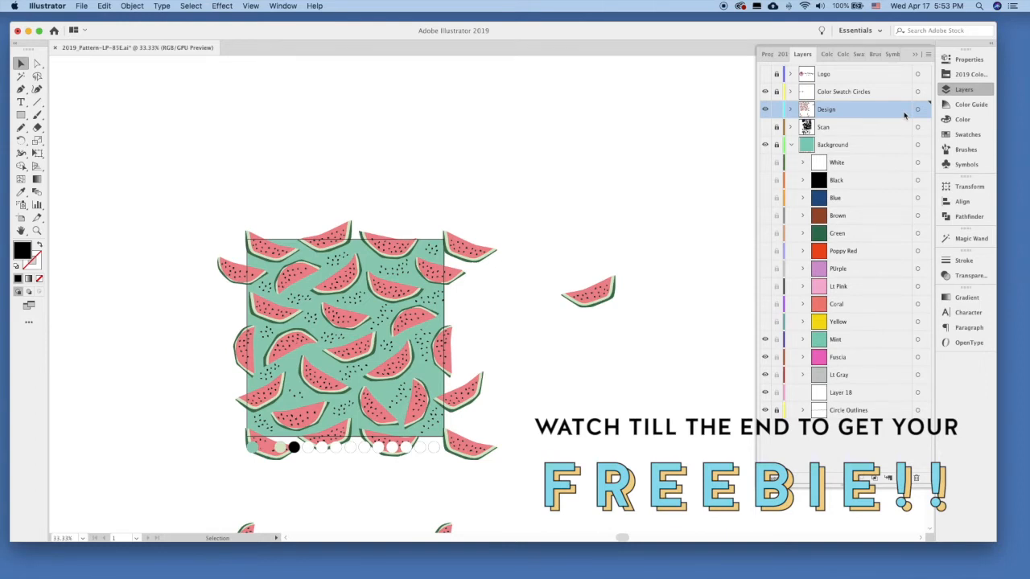
# Unlock the Background layer, copy all its artwork, relock it, and paste the copy in place on the Design layer.
pyautogui.click(832, 144)
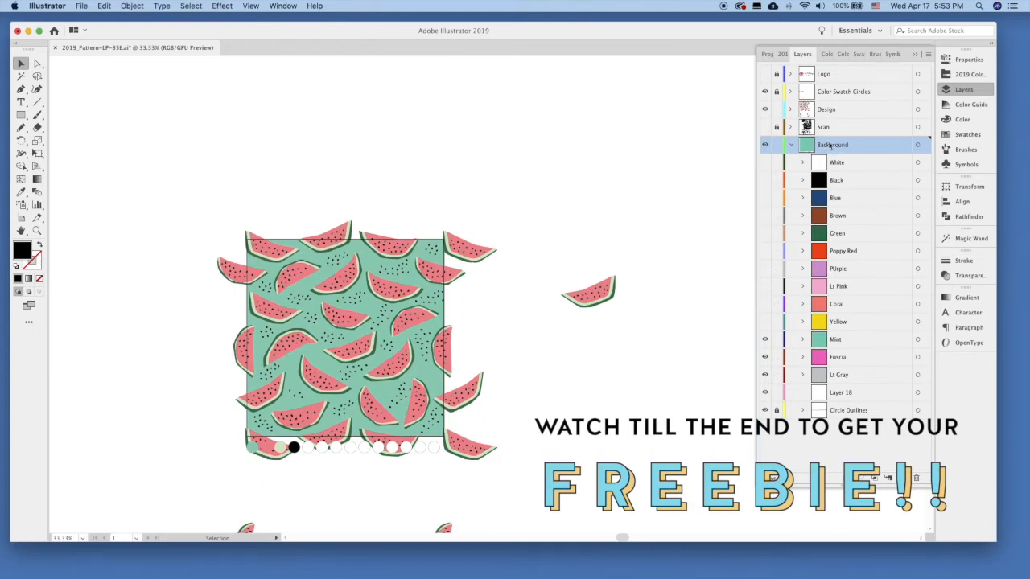
pyautogui.click(918, 146)
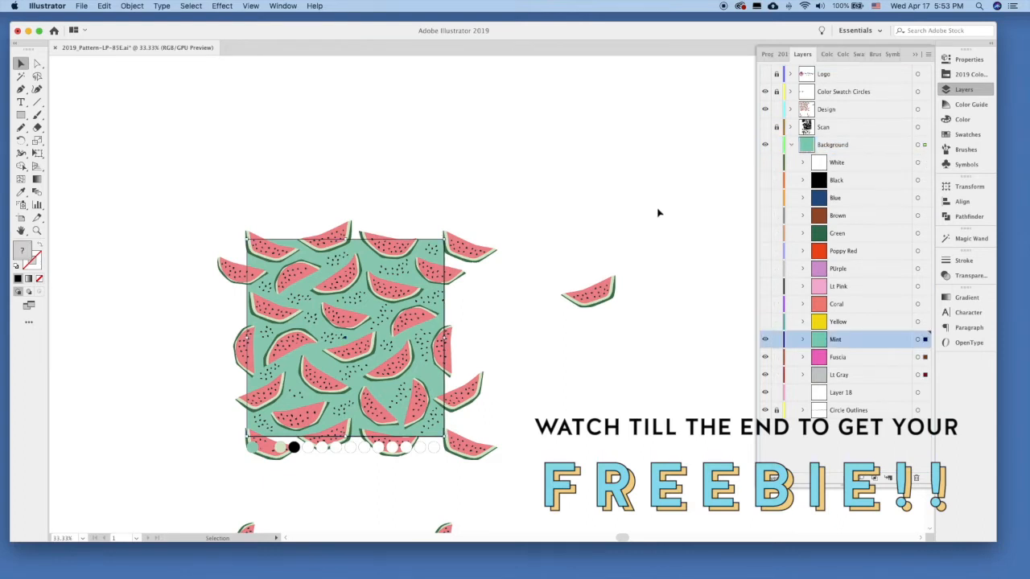
pyautogui.click(104, 6)
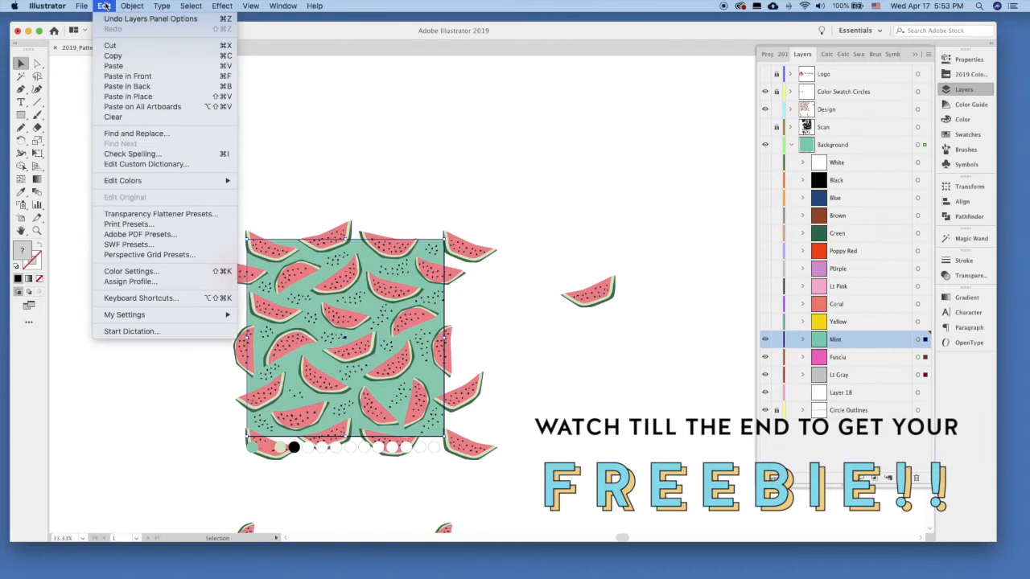
pyautogui.click(138, 58)
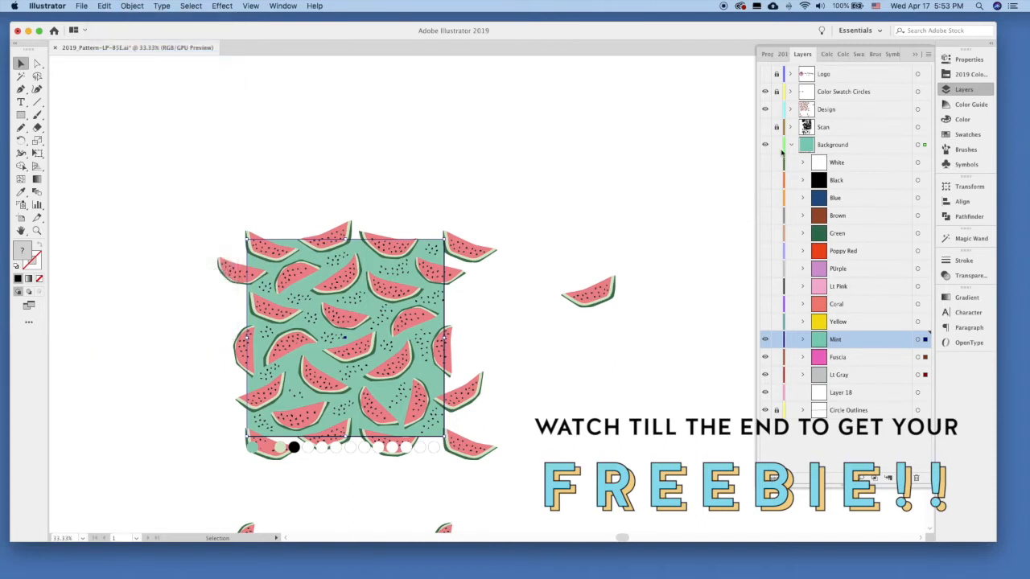
pyautogui.click(776, 146)
pyautogui.click(838, 111)
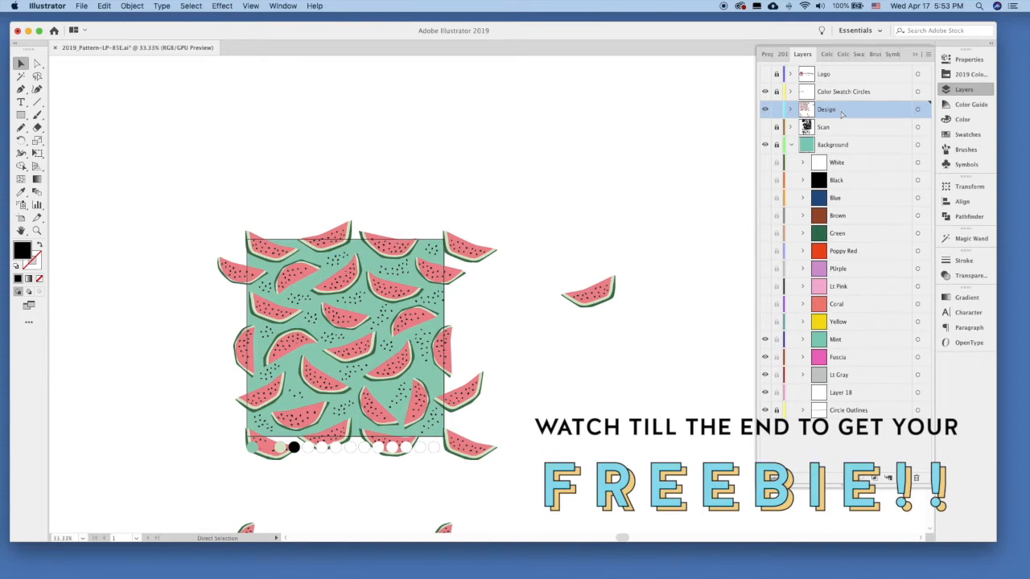
pyautogui.press('super+f')
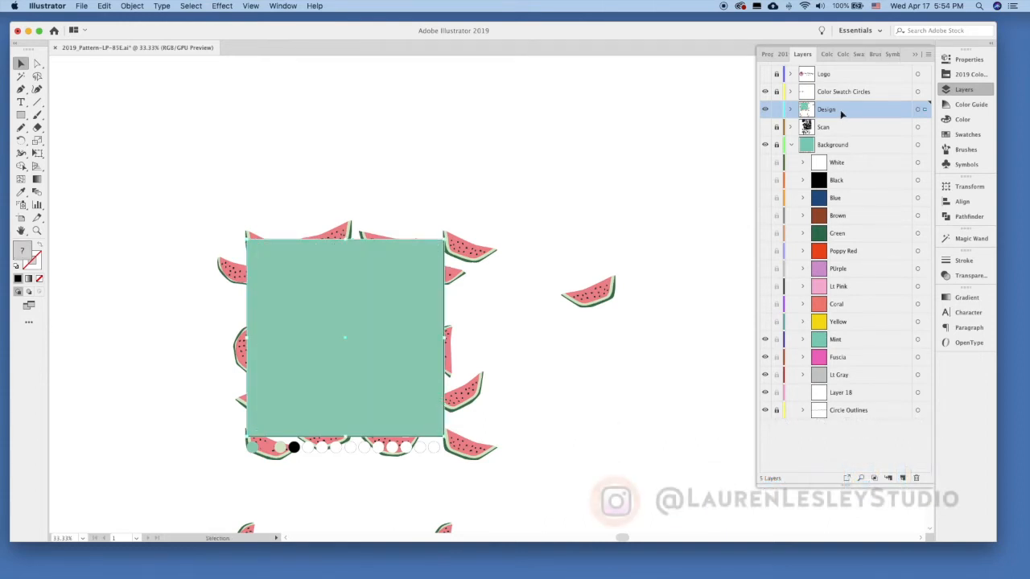
# Send the pasted background square behind the slices and seeds on the Design layer, and clear the selection.
pyautogui.click(132, 6)
pyautogui.moveTo(138, 21)
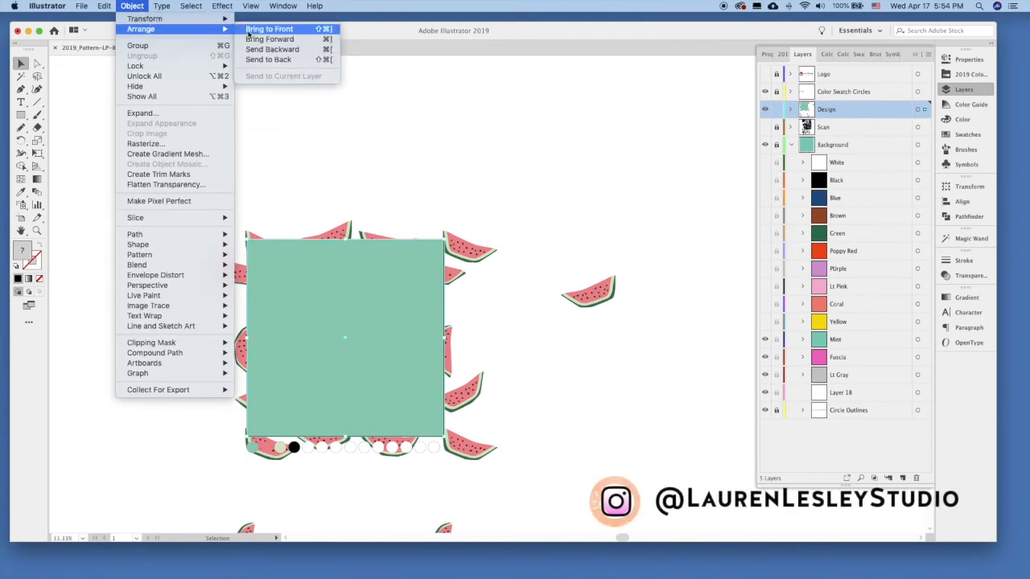
pyautogui.click(299, 67)
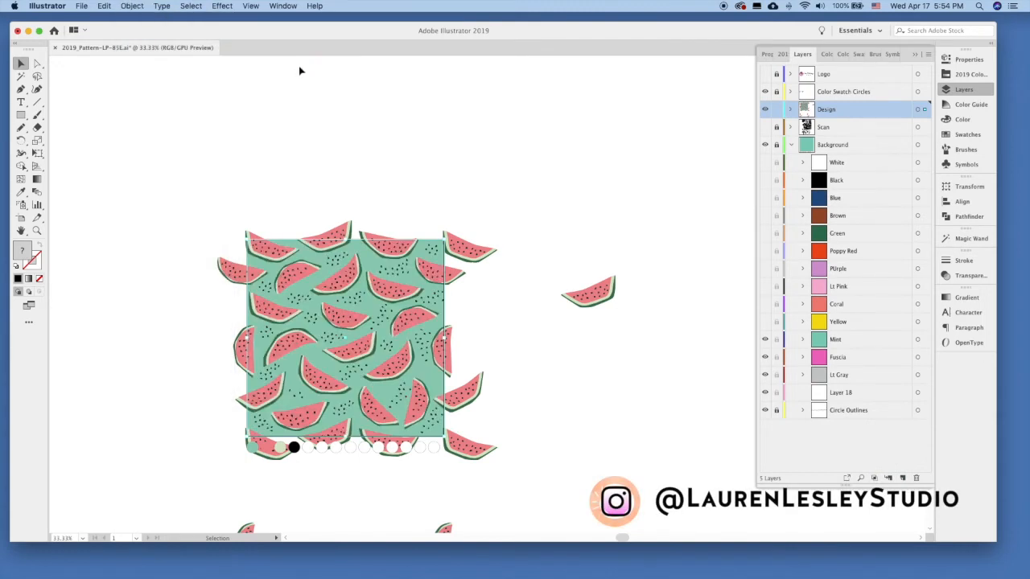
pyautogui.click(563, 210)
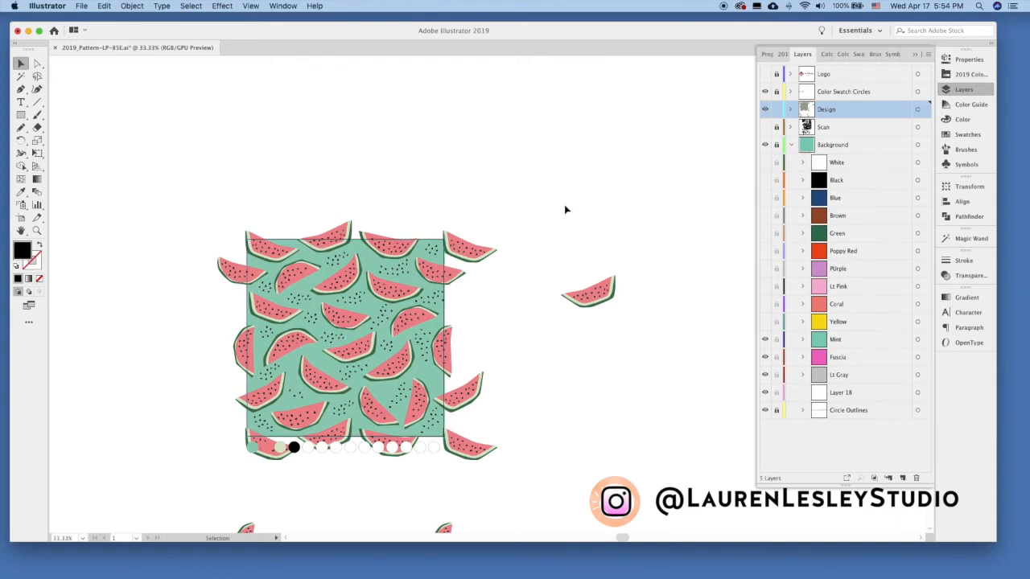
# Paste a second copy of the background square in place in front of the pattern artwork.
pyautogui.press('super+f')
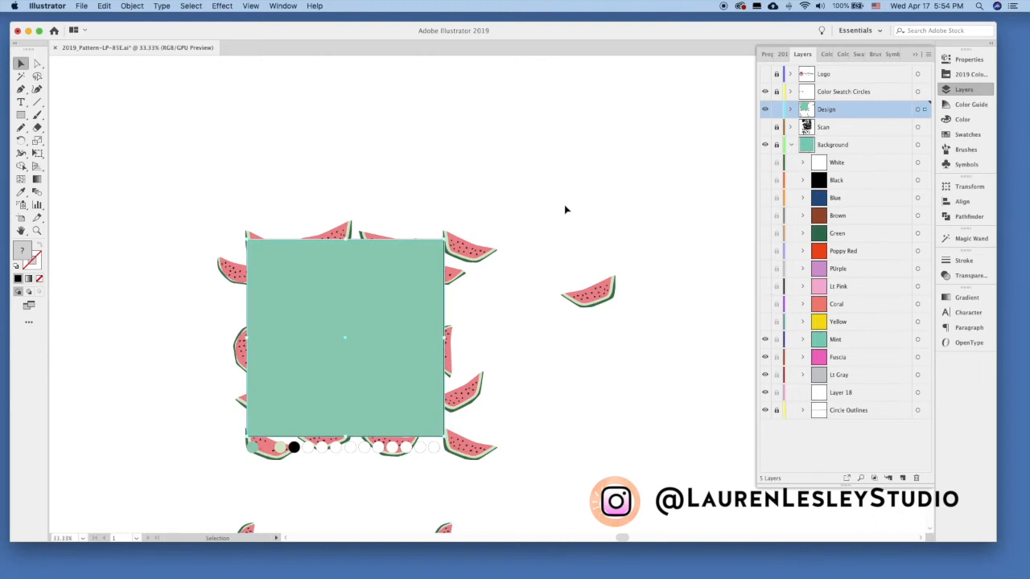
pyautogui.moveTo(183, 205); pyautogui.dragTo(476, 365)
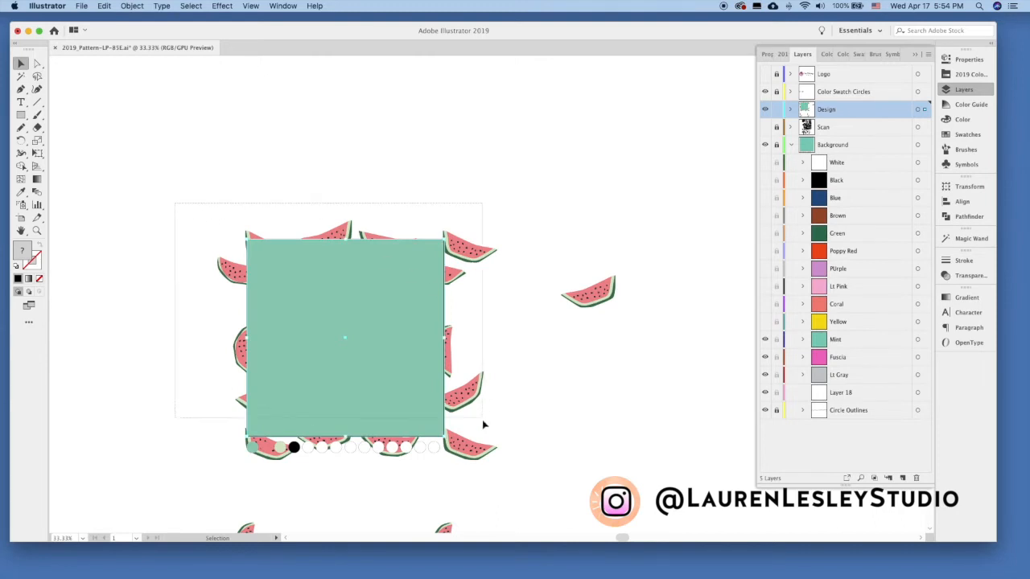
pyautogui.moveTo(483, 436); pyautogui.dragTo(484, 438)
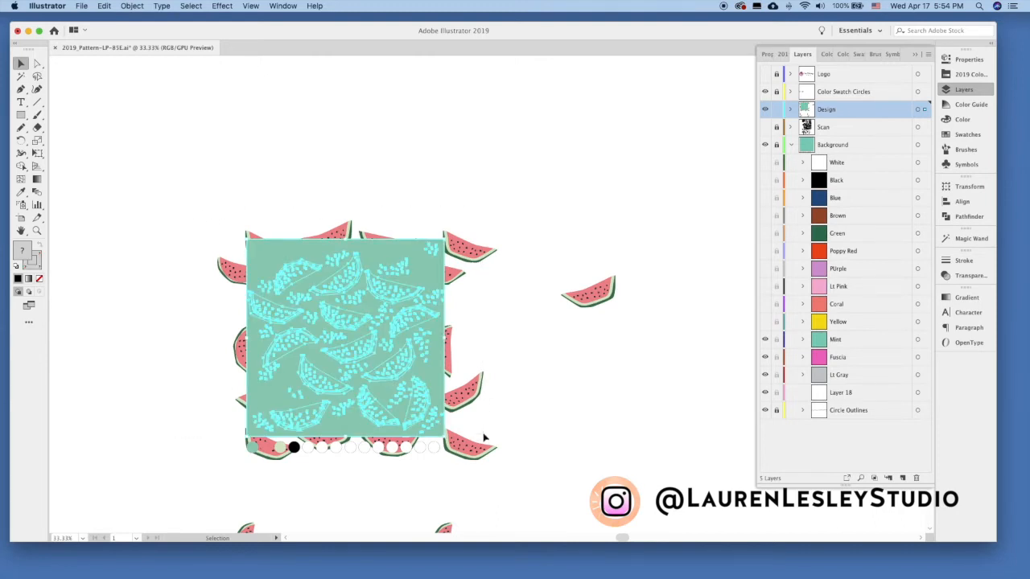
pyautogui.click(573, 227)
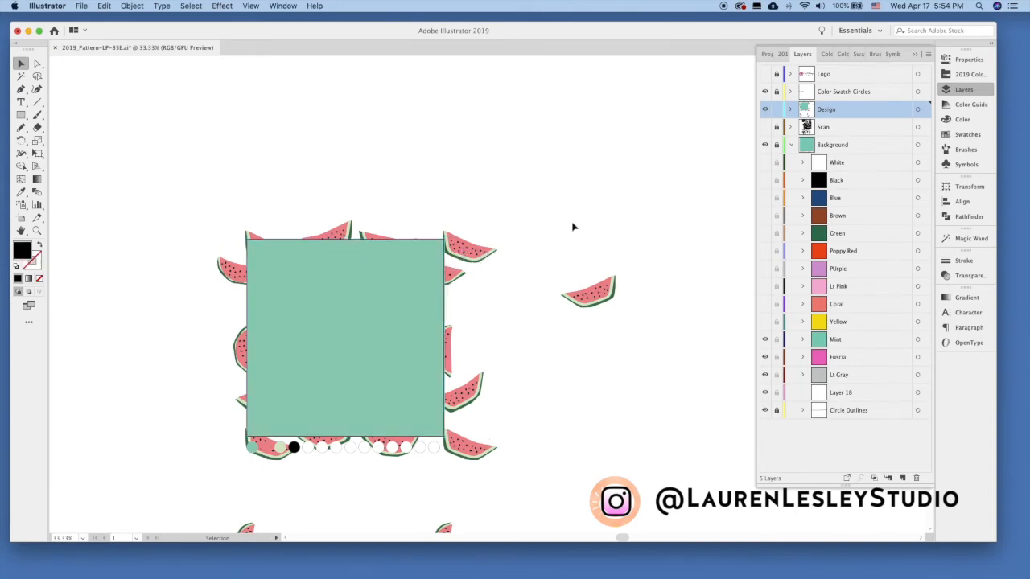
# Unlock all the locked slices, select the whole pattern with both squares, and make a clipping mask from the front square.
pyautogui.click(133, 6)
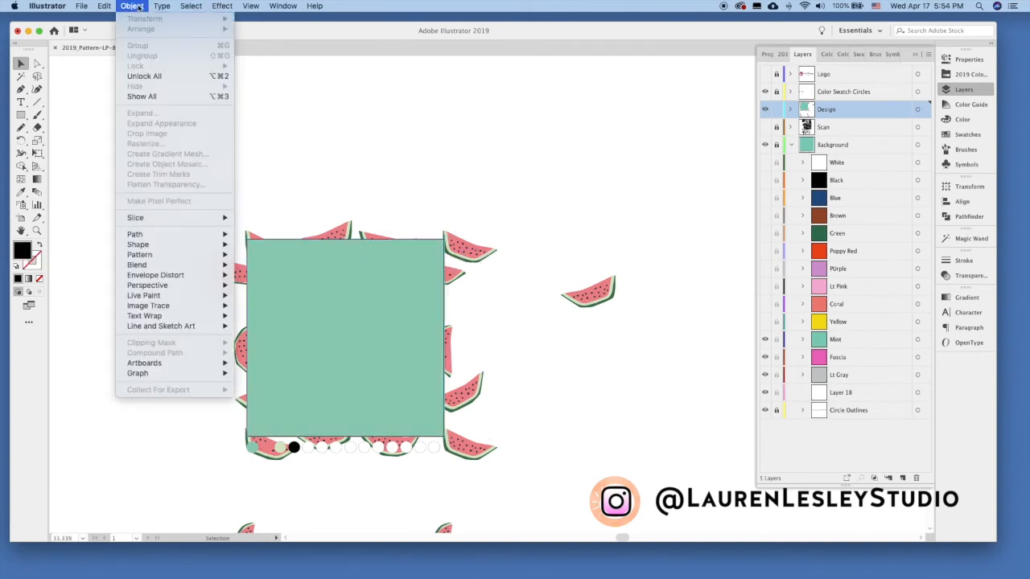
pyautogui.click(166, 77)
pyautogui.moveTo(160, 187); pyautogui.dragTo(502, 435)
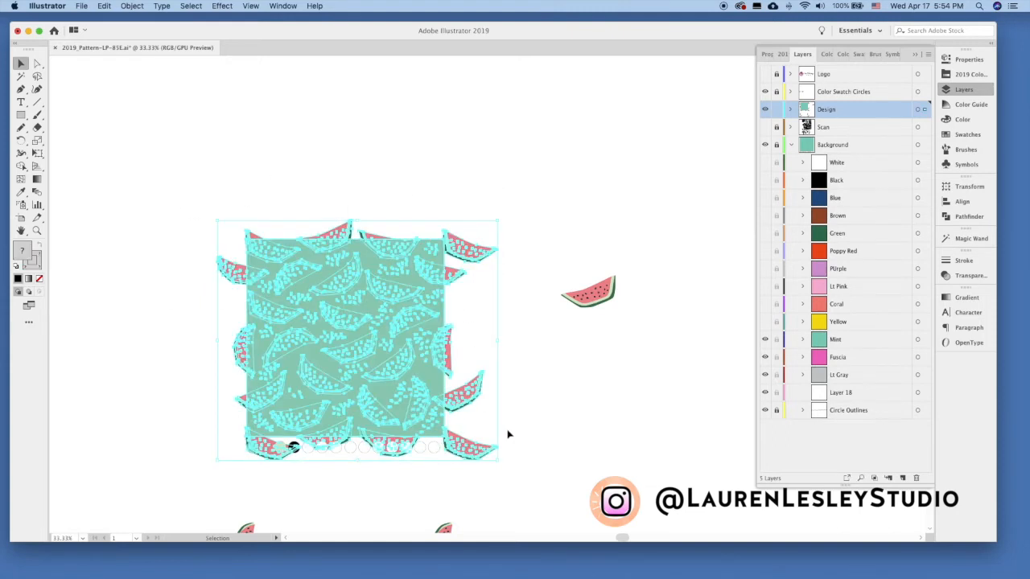
pyautogui.click(132, 6)
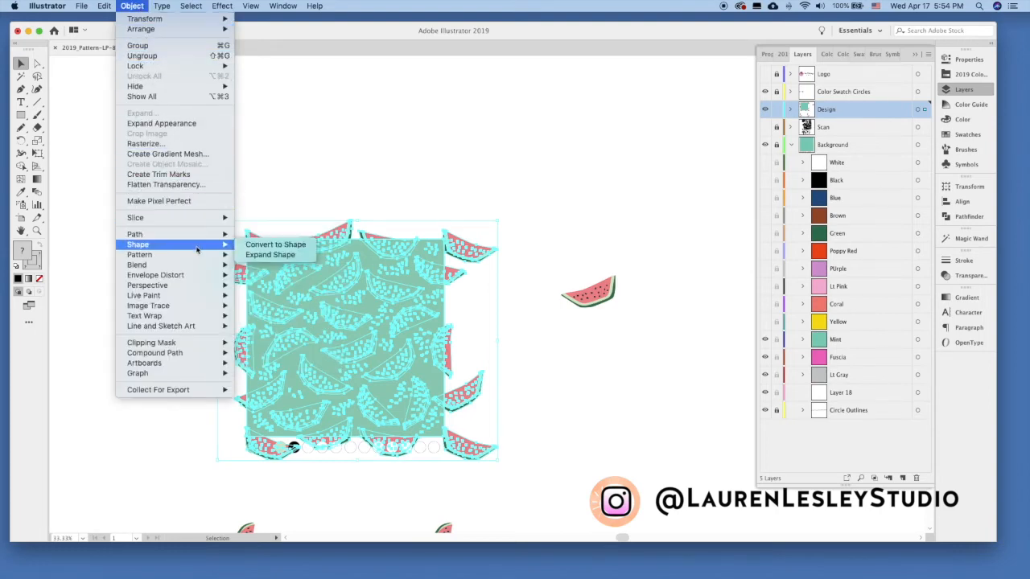
pyautogui.moveTo(199, 343)
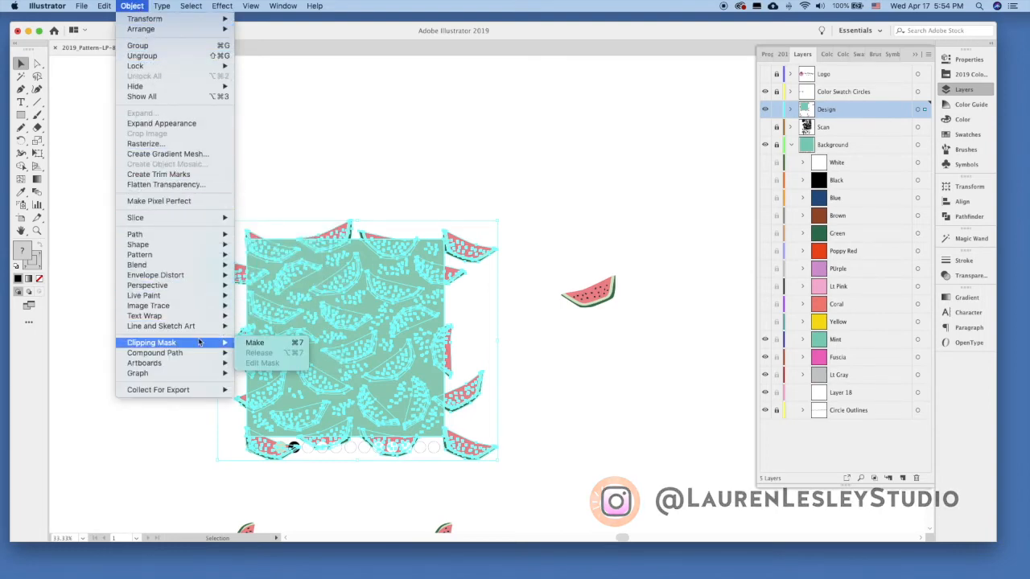
pyautogui.click(256, 343)
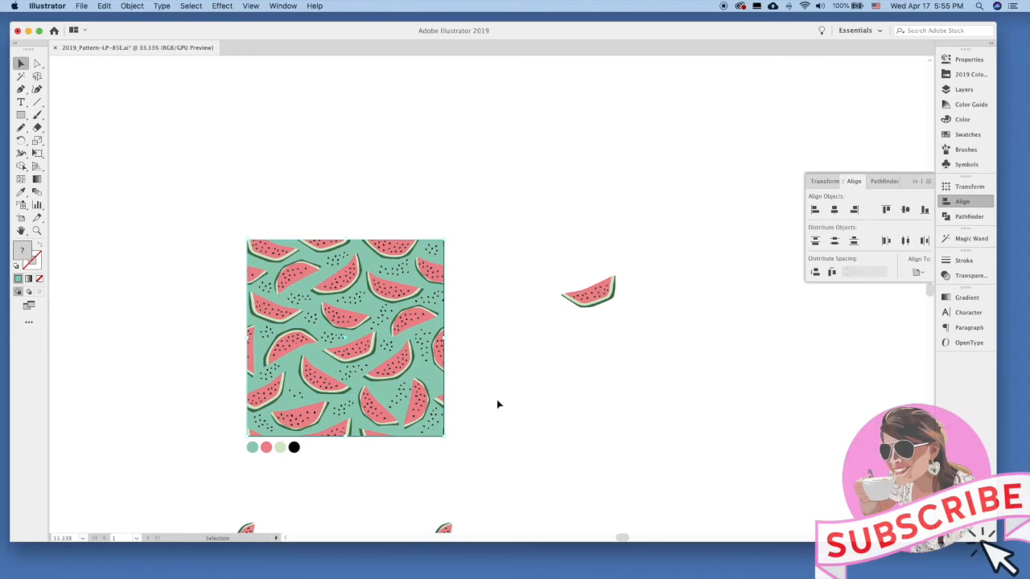
# Apply the Pathfinder Merge operation to the clipped pattern artwork.
pyautogui.click(969, 216)
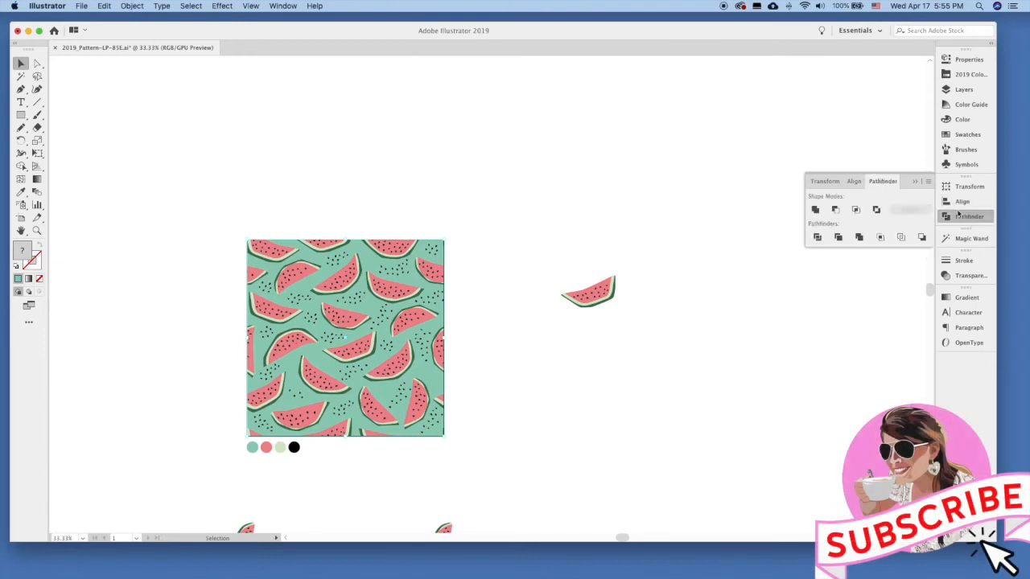
pyautogui.click(864, 244)
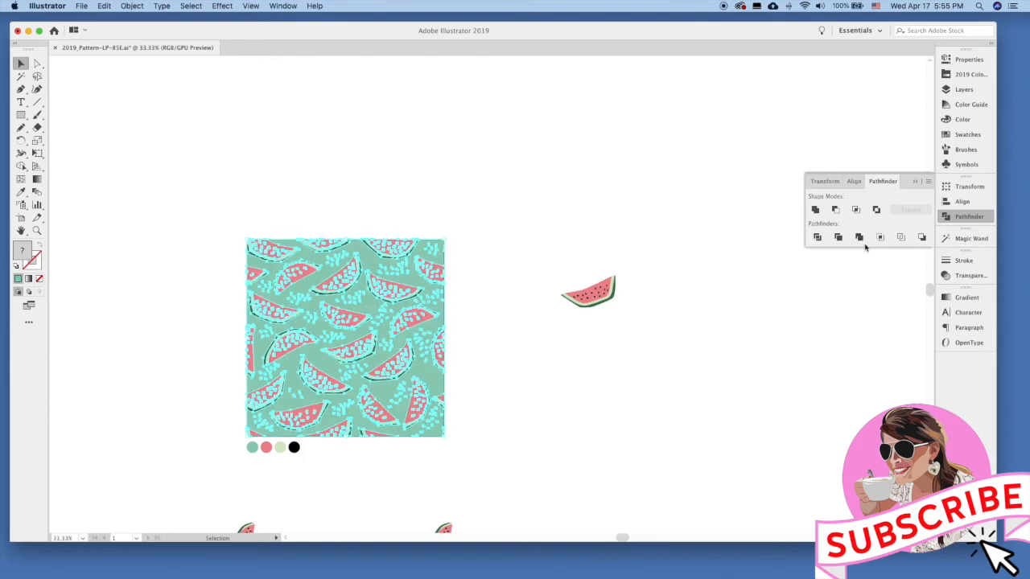